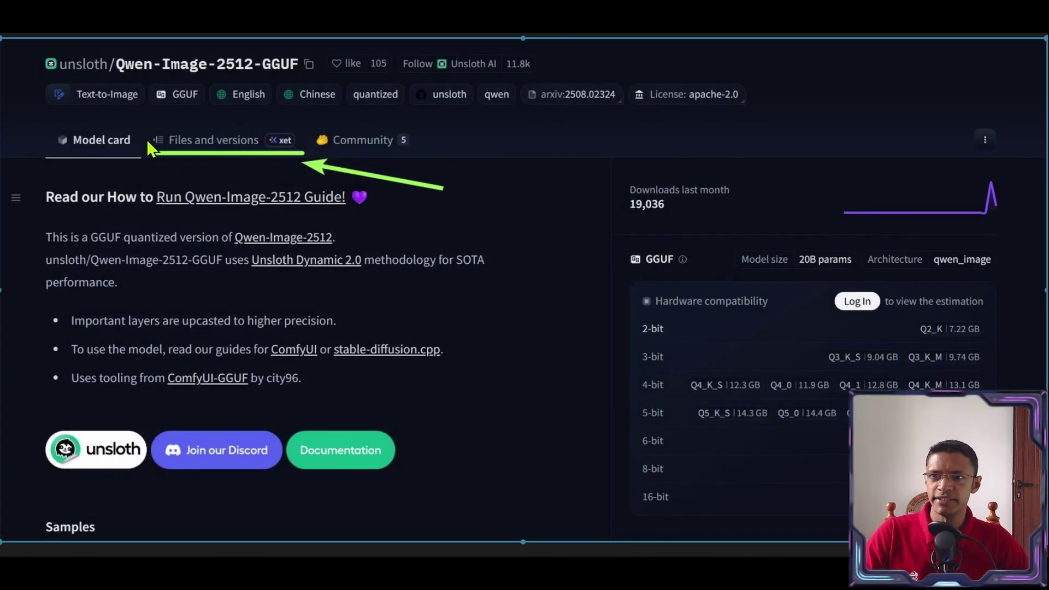
click(267, 146)
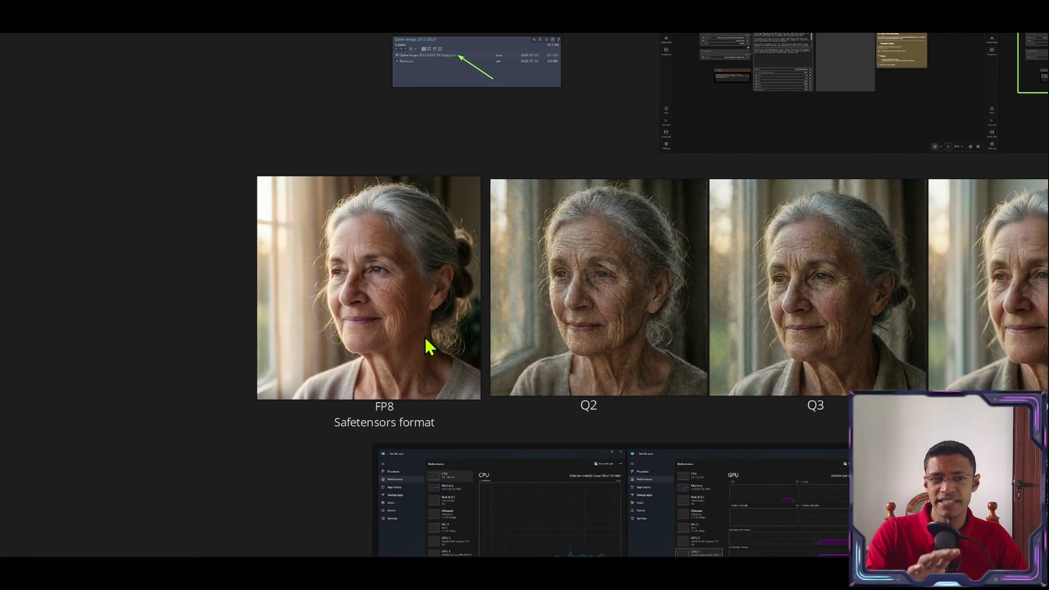
Select and then deselect the FP8 Safetensors portrait to compare it with the Q2 portrait.
click(417, 293)
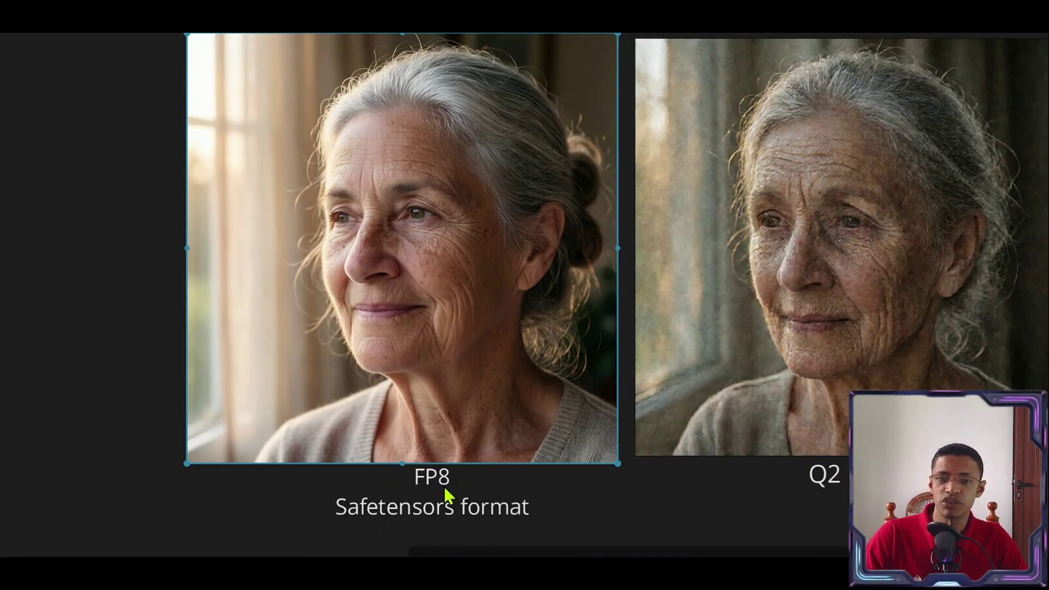
click(302, 501)
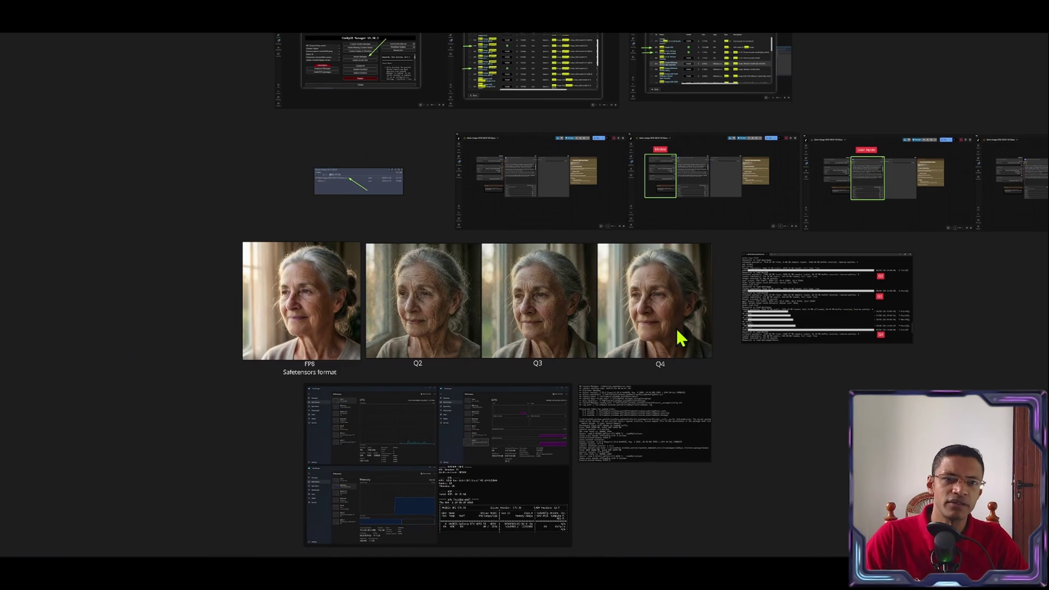
Move the Q4 portrait so it sits directly left of the FP8 portrait.
drag(679, 339, 196, 328)
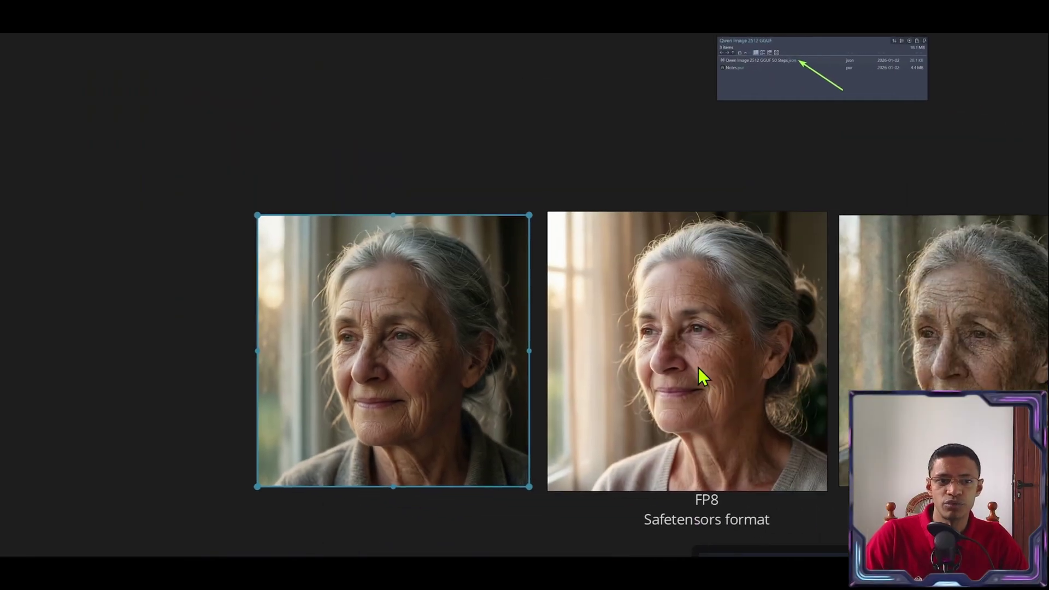
Scroll the canvas to bring the 10, 20, 30 and 40 Steps portraits into view.
scroll(698, 367, up, 3)
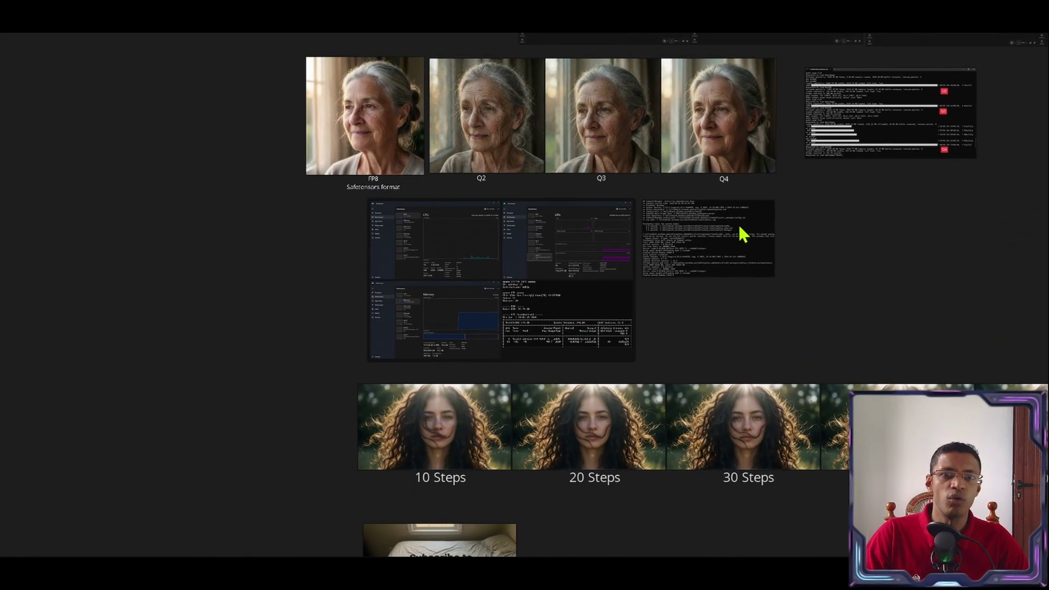
Zoom in on the 10 Steps 'Subscribe to Code Crafters Corner' bed image and its console log.
scroll(571, 426, down, 3)
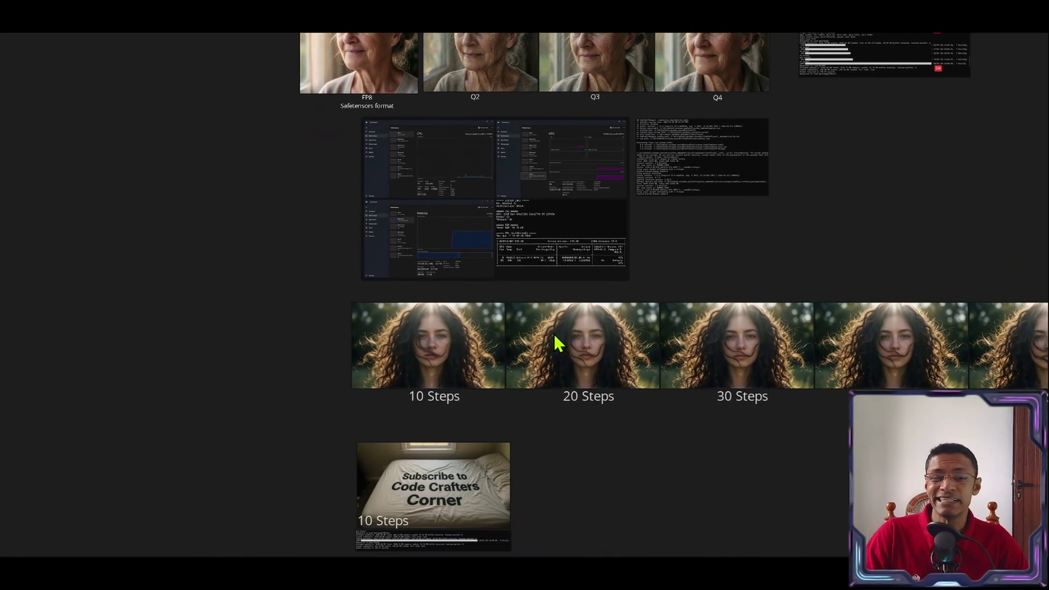
scroll(444, 328, up, 5)
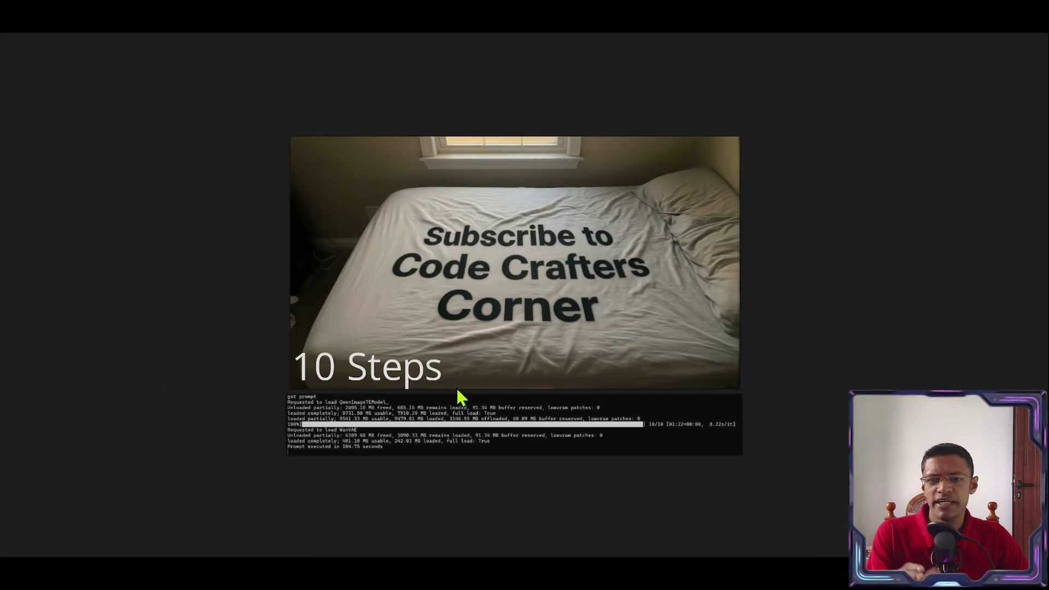
scroll(527, 282, up, 4)
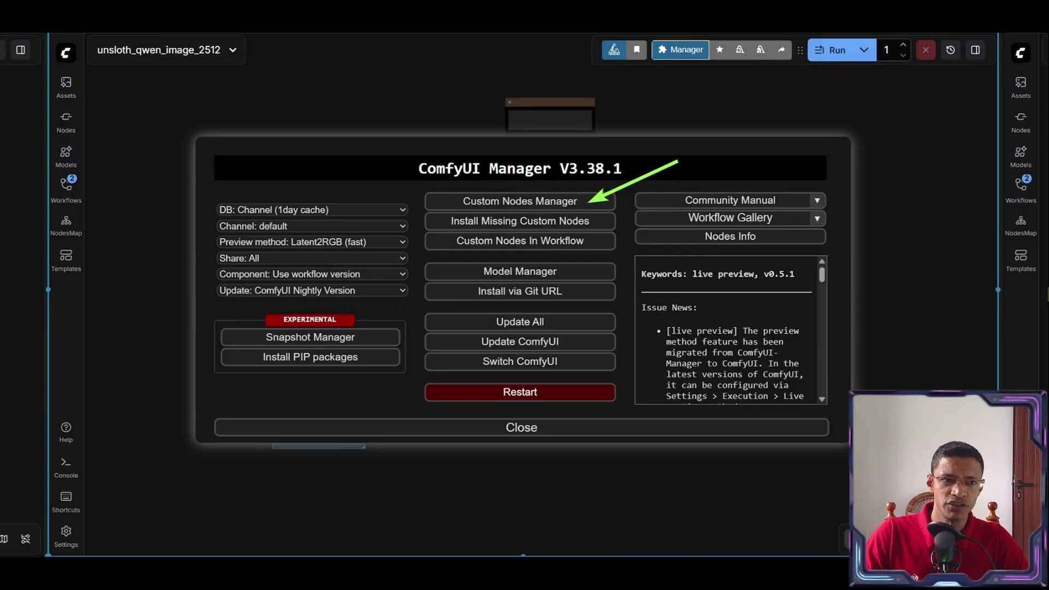
Open the Manager's Custom Nodes Manager to browse node packages for GGUF support.
click(563, 203)
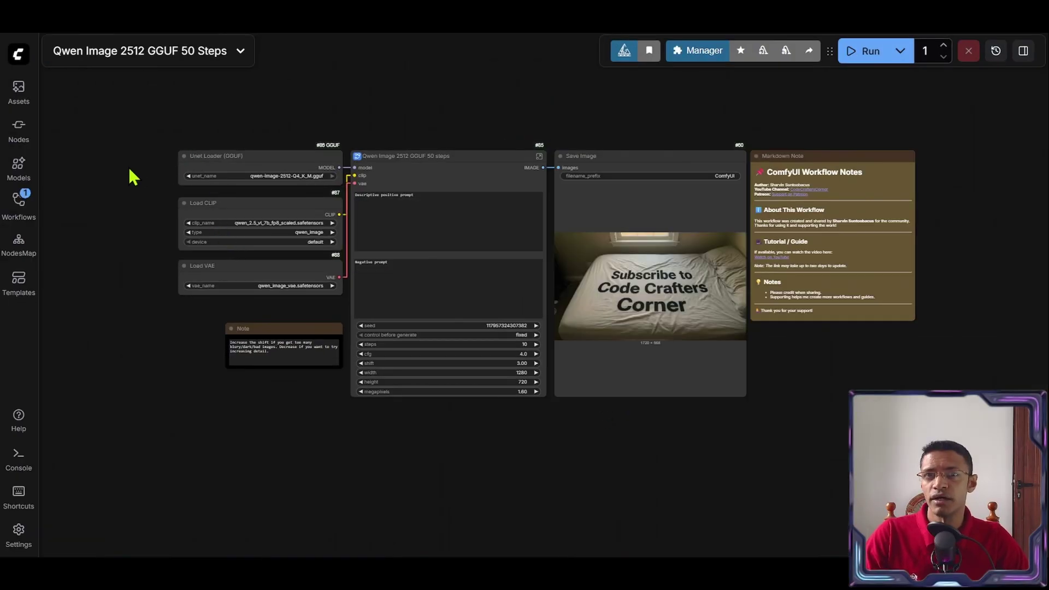
scroll(134, 175, up, 5)
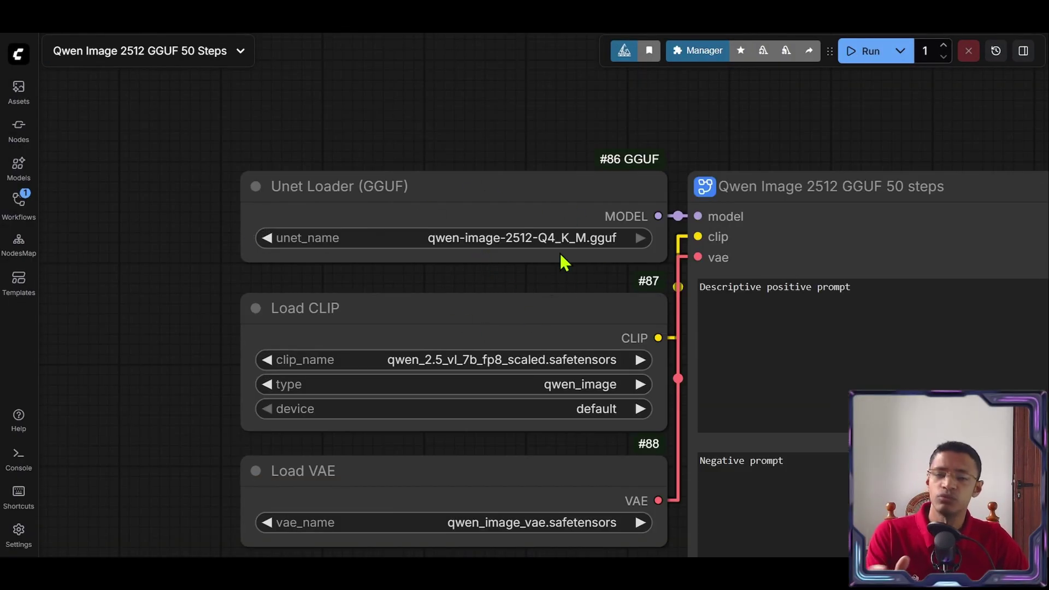
scroll(538, 252, up, 3)
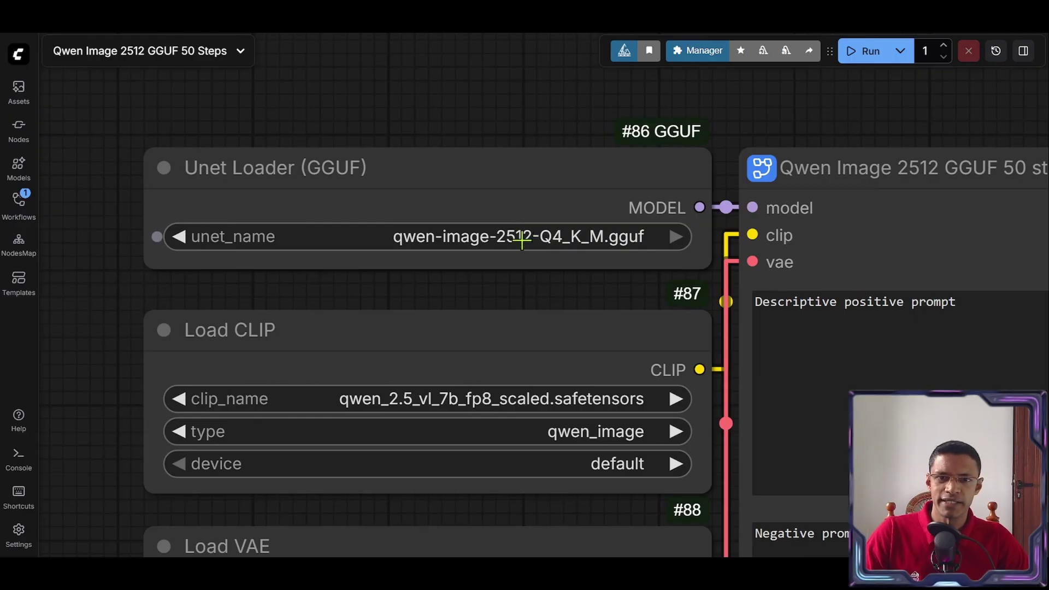
click(521, 241)
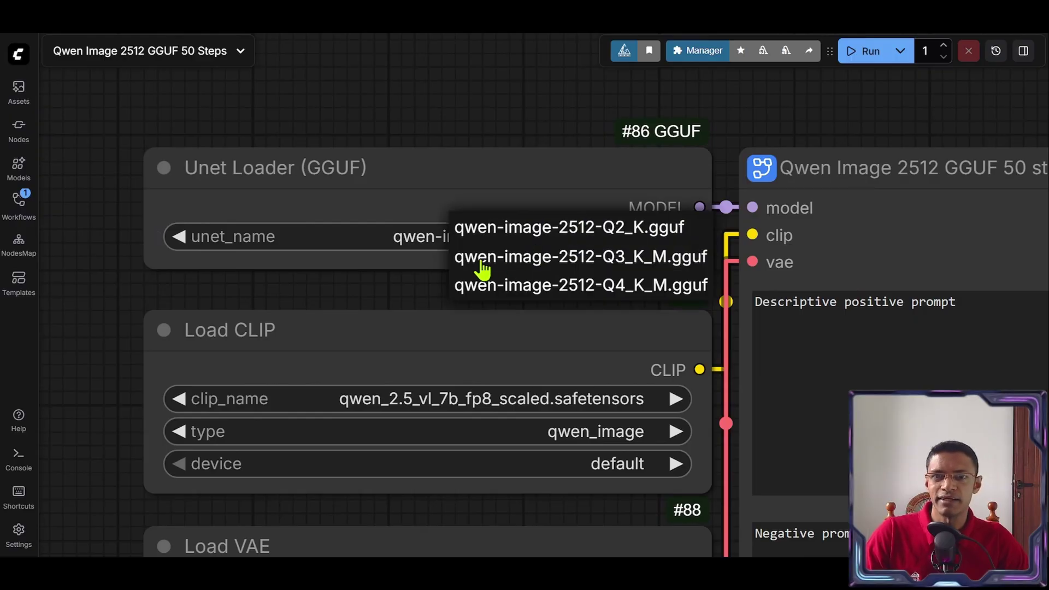
click(594, 286)
scroll(546, 245, down, 2)
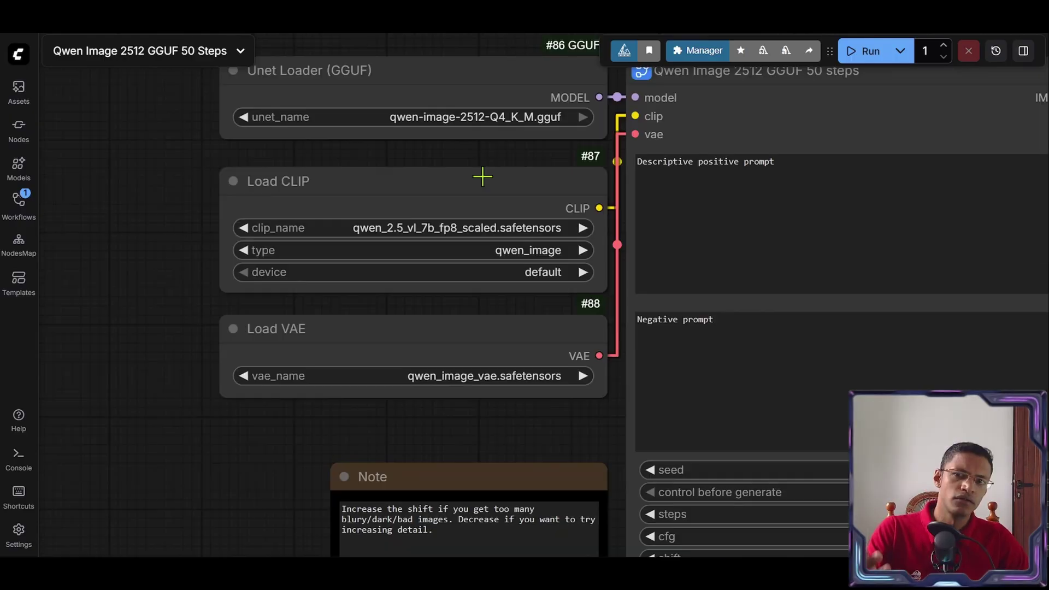
click(427, 244)
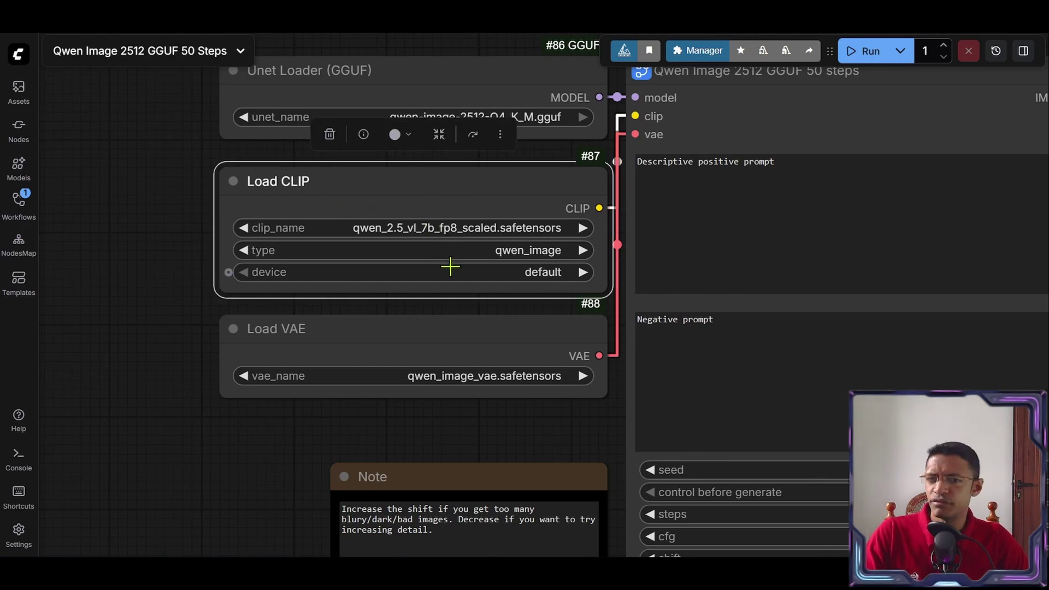
click(427, 226)
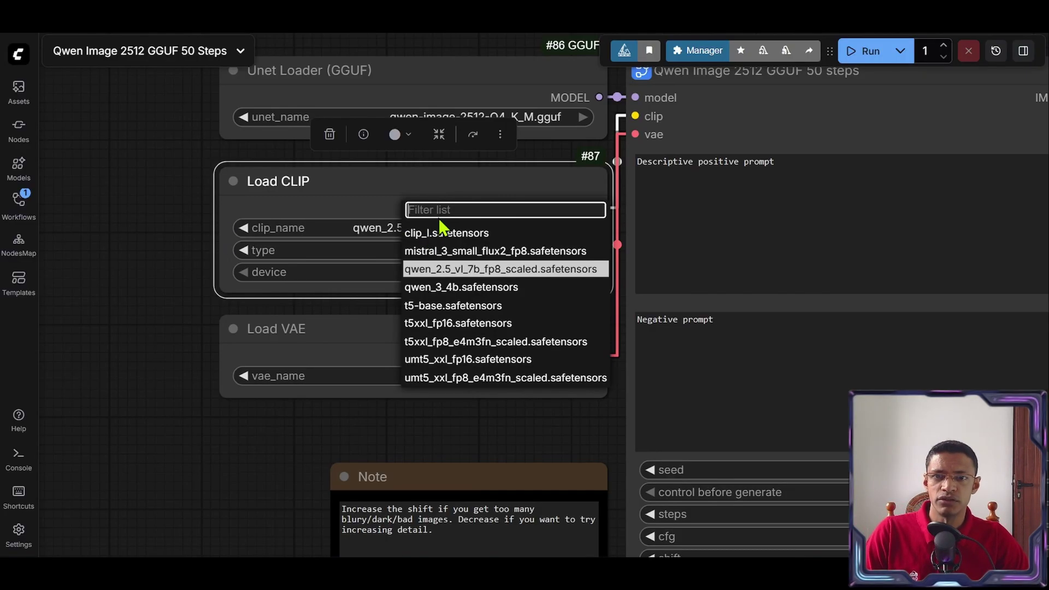
click(447, 270)
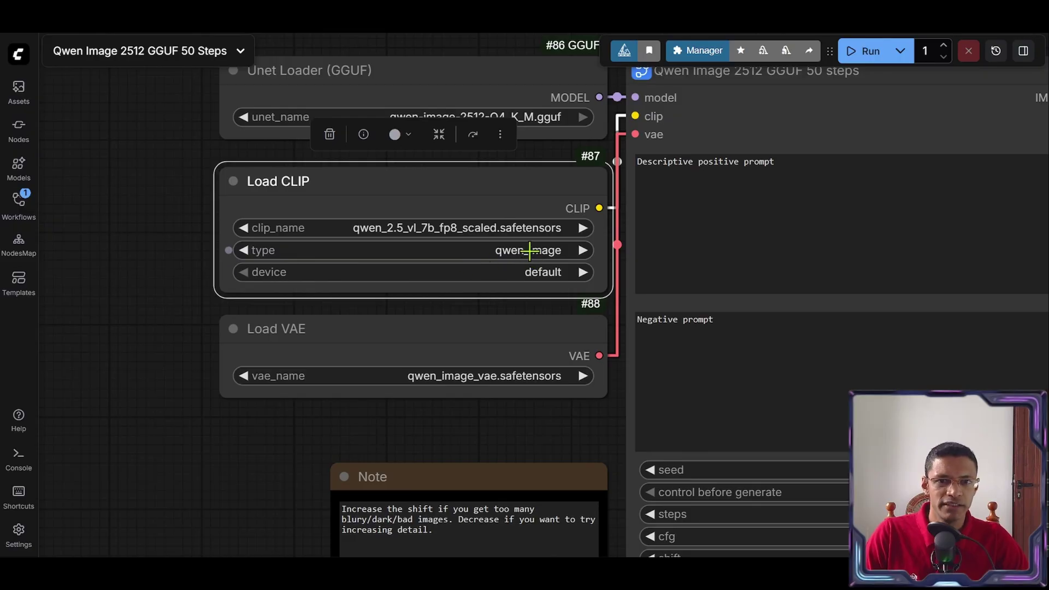
click(540, 349)
scroll(479, 426, up, 2)
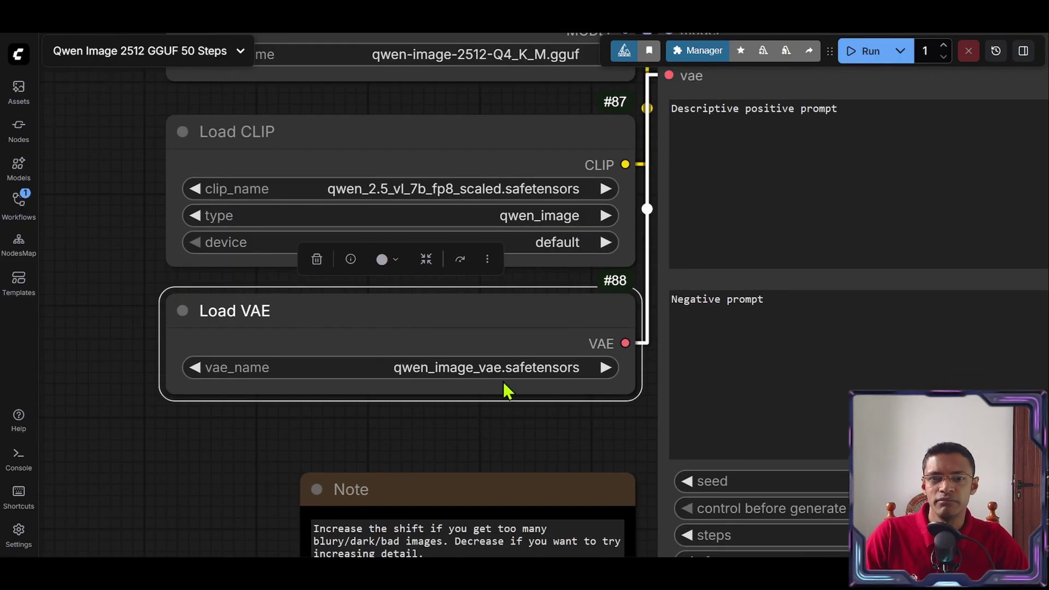
scroll(510, 423, down, 6)
click(222, 363)
scroll(402, 223, down, 3)
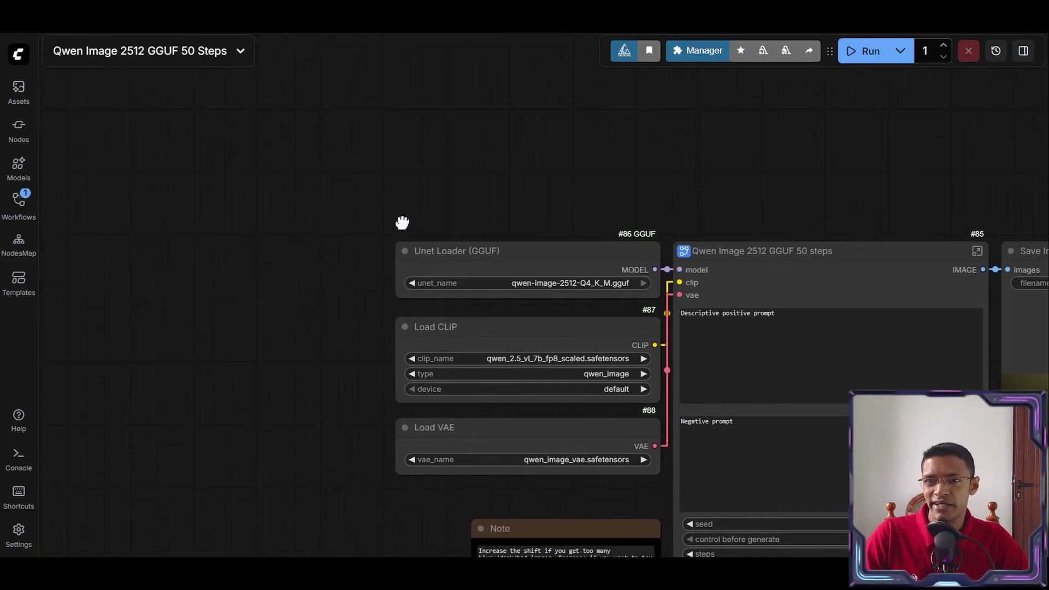
scroll(244, 94, up, 3)
drag(223, 116, 501, 405)
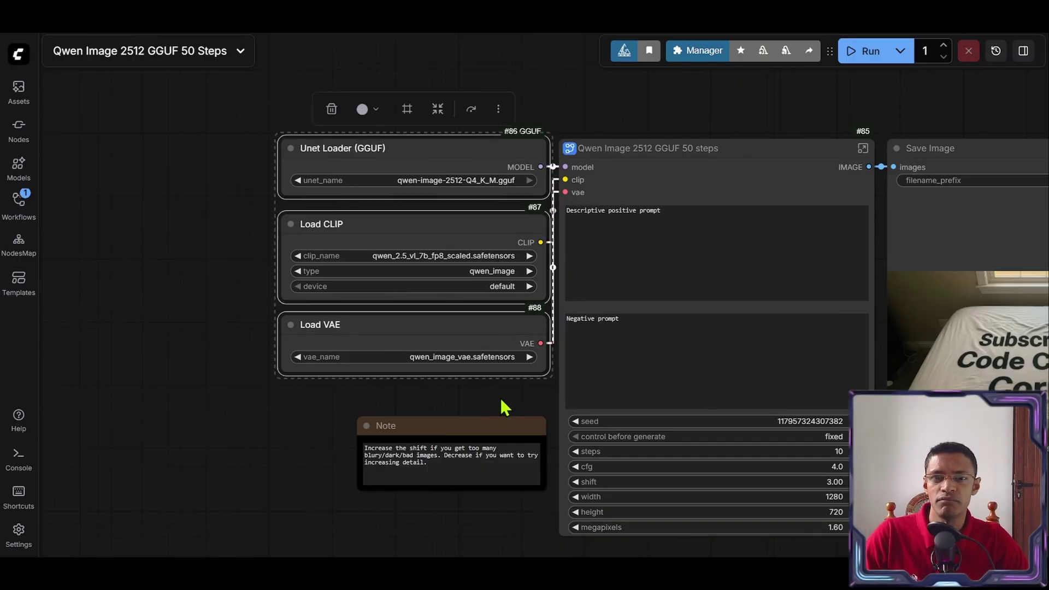
click(501, 404)
drag(732, 163, 417, 136)
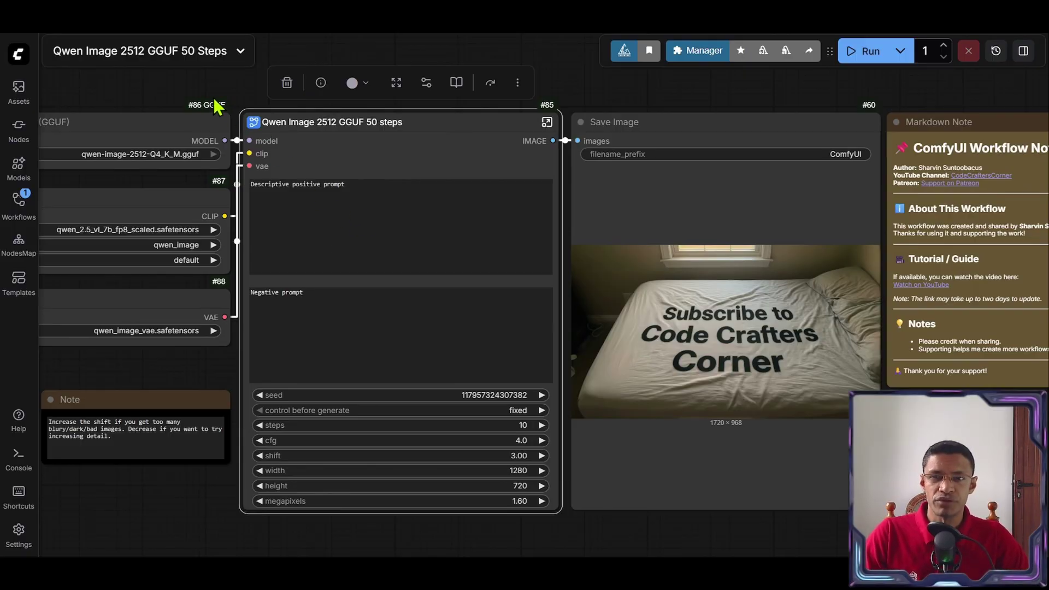
scroll(468, 363, up, 5)
click(569, 215)
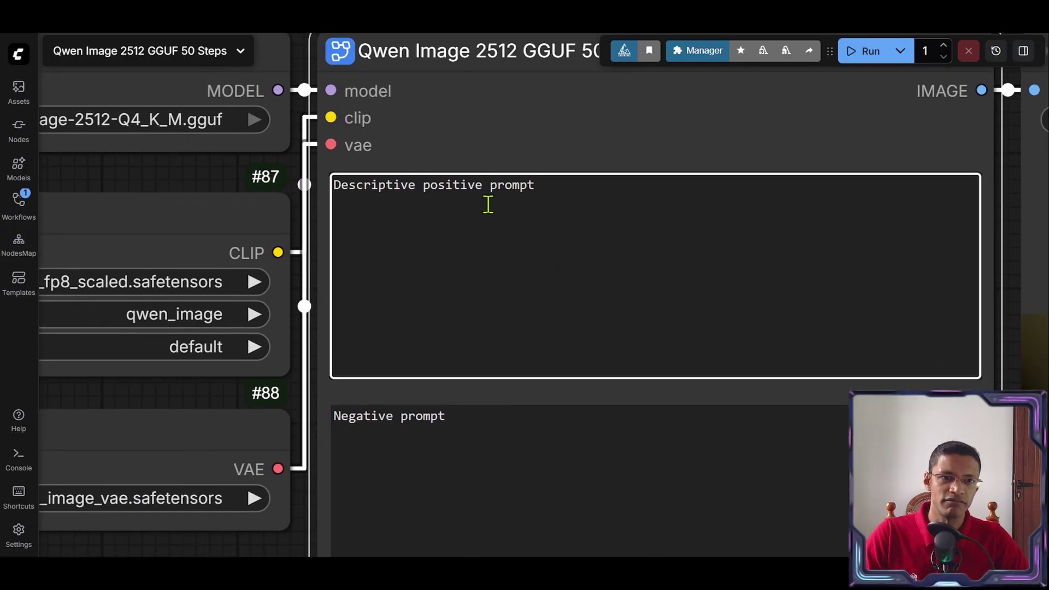
scroll(549, 246, down, 5)
click(426, 281)
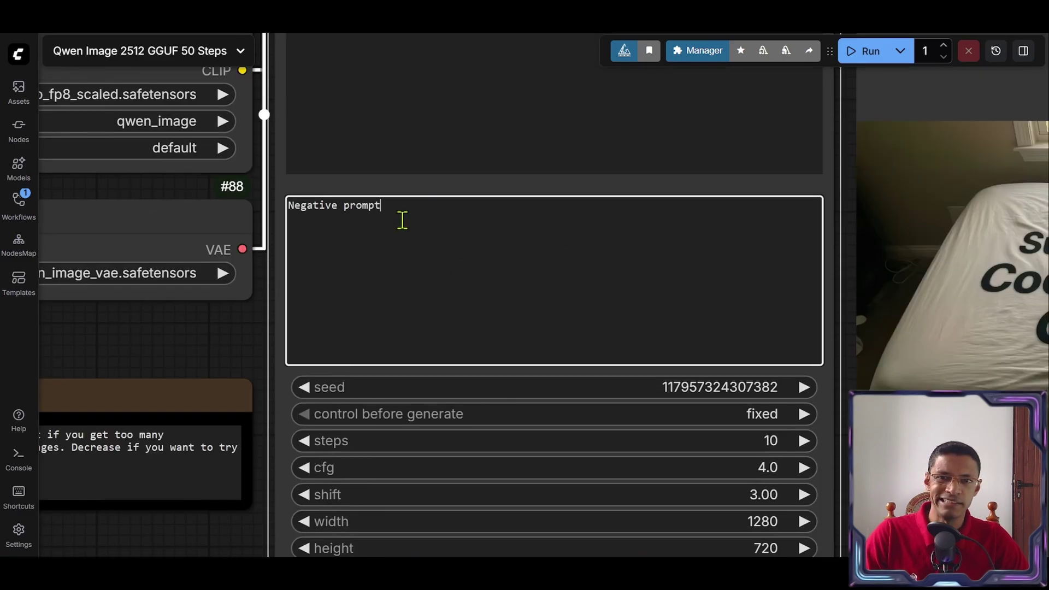
scroll(486, 424, down, 3)
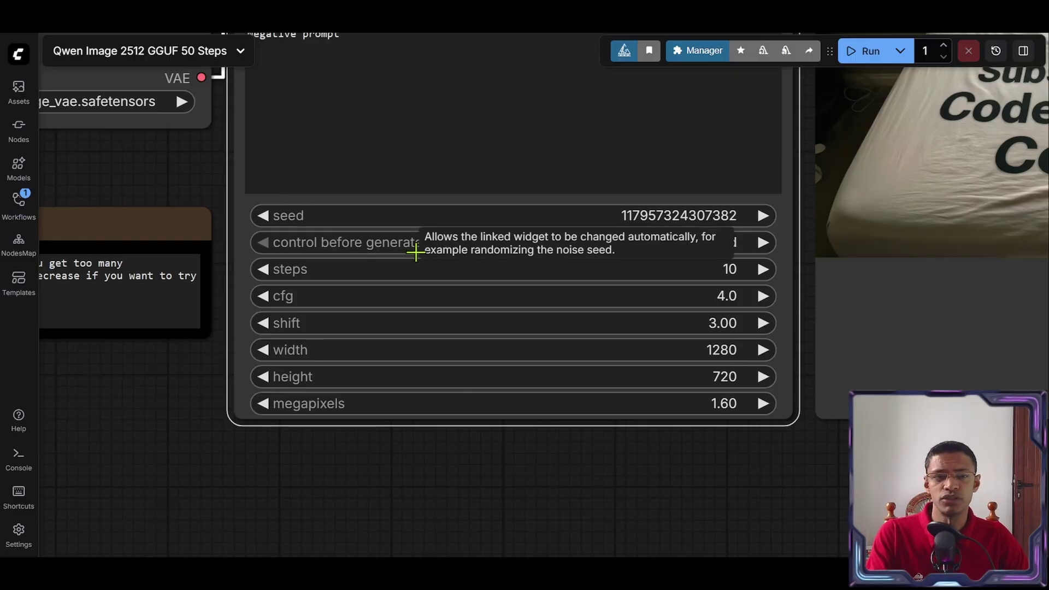
Keep the seed control on 'fixed' and change the sampling steps from 10 to 50.
click(710, 242)
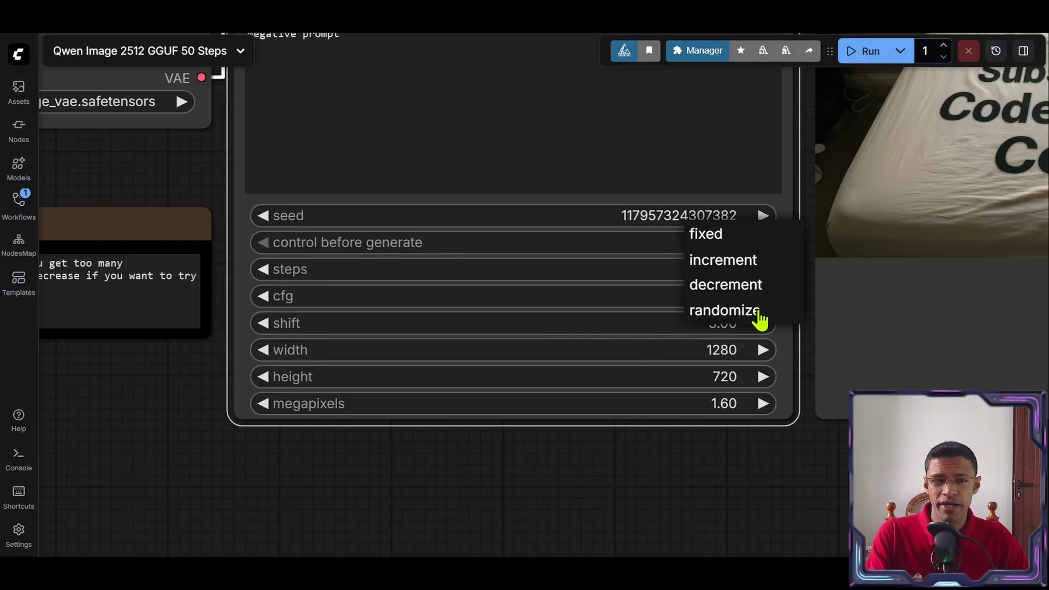
click(731, 235)
scroll(395, 291, up, 2)
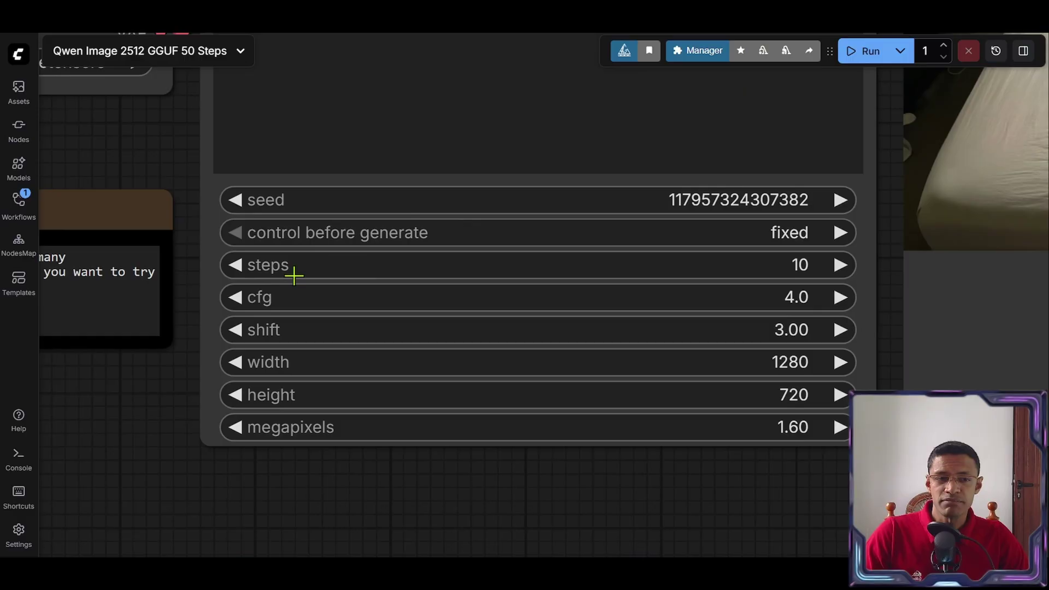
click(637, 266)
text(50)
key(Return)
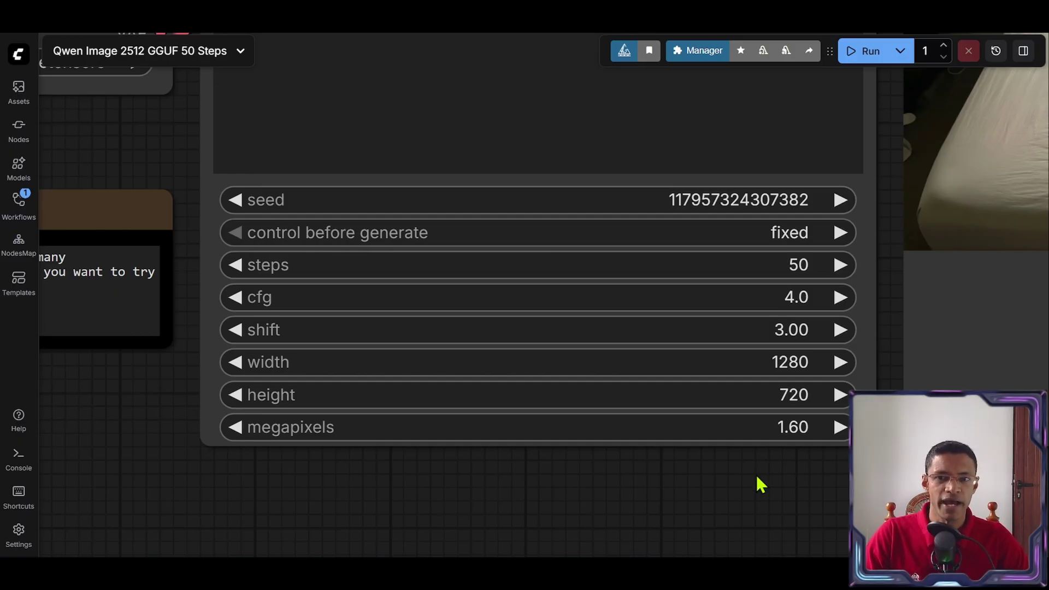
scroll(642, 448, down, 3)
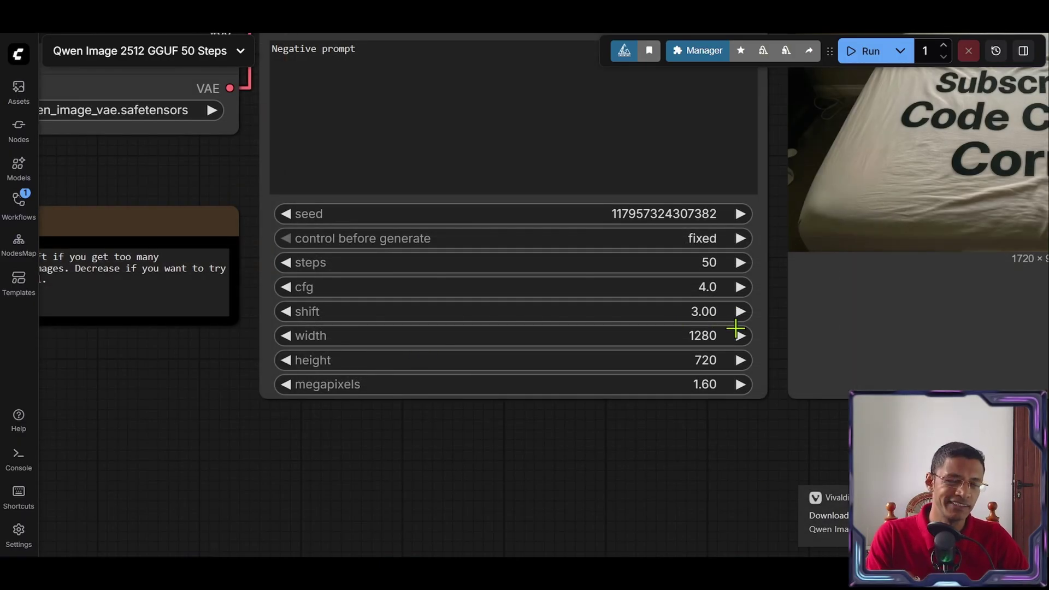
scroll(559, 376, down, 2)
scroll(403, 359, up, 5)
drag(403, 358, 440, 365)
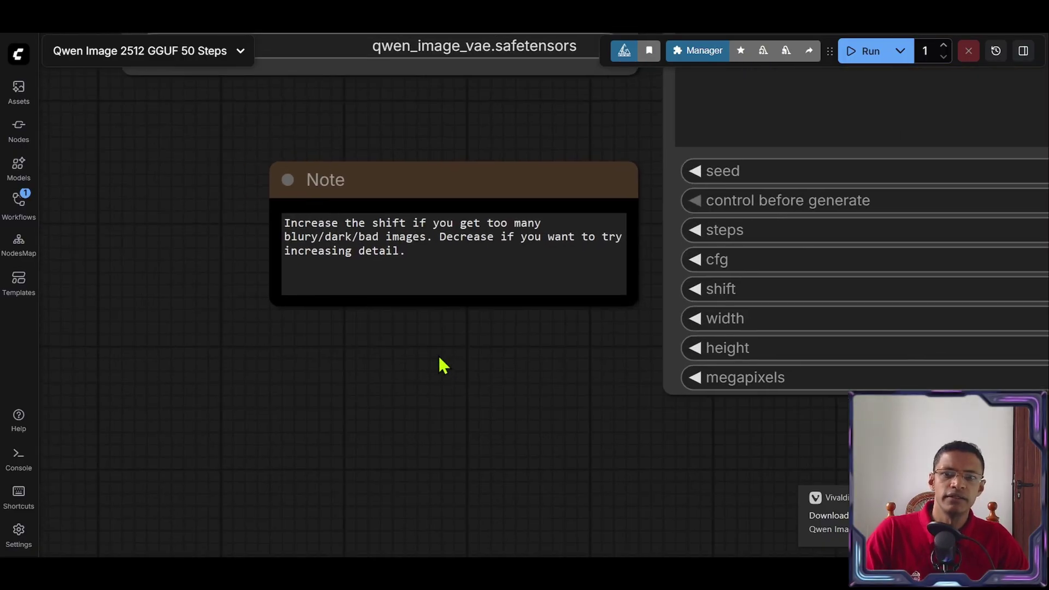
scroll(441, 365, up, 1)
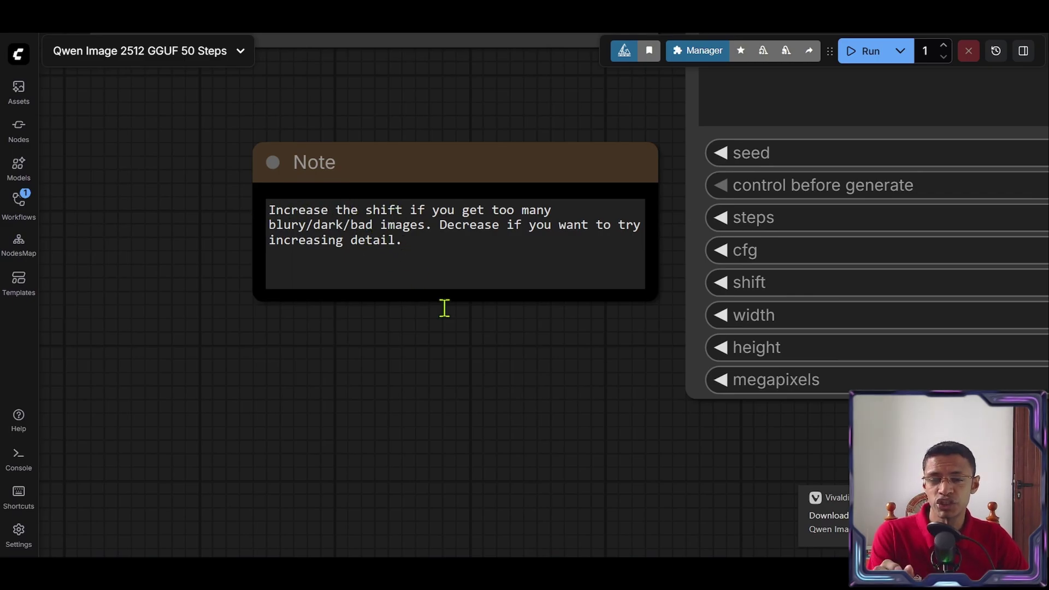
scroll(444, 308, down, 1)
drag(444, 308, 253, 410)
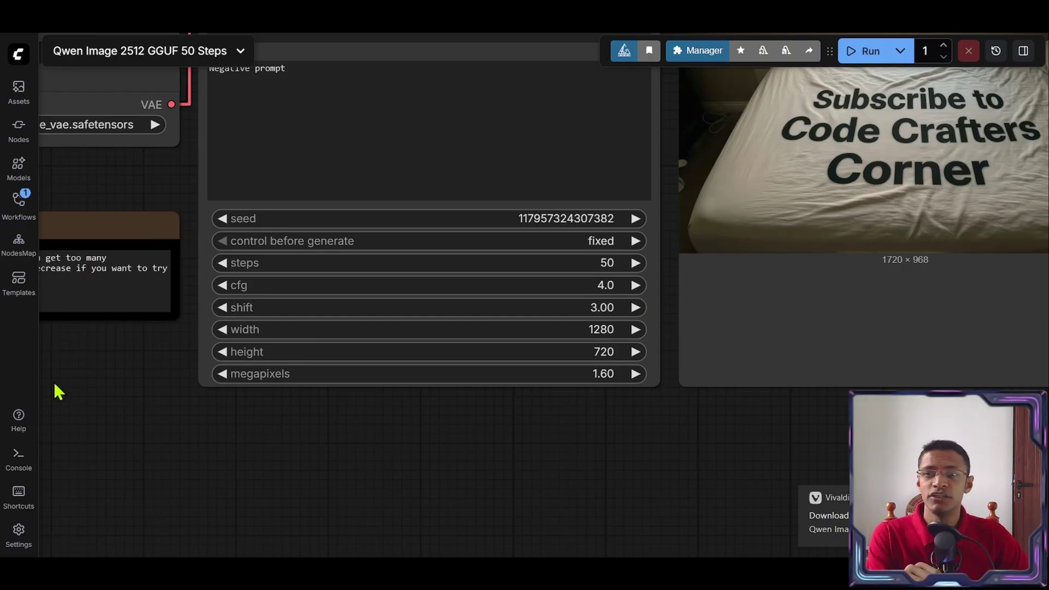
drag(54, 391, 403, 405)
scroll(305, 290, up, 6)
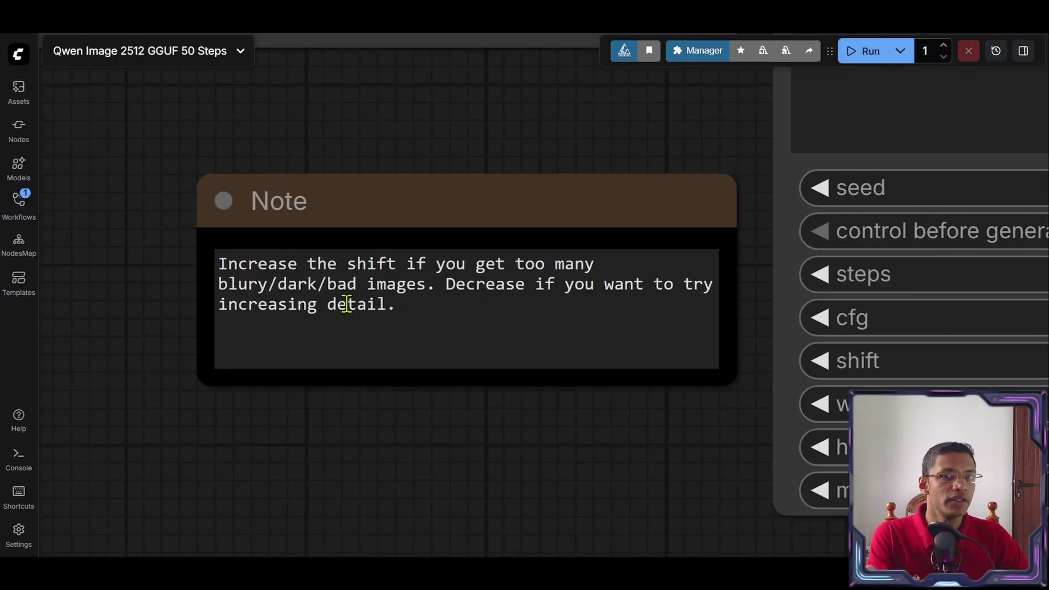
scroll(496, 402, down, 3)
drag(496, 403, 389, 405)
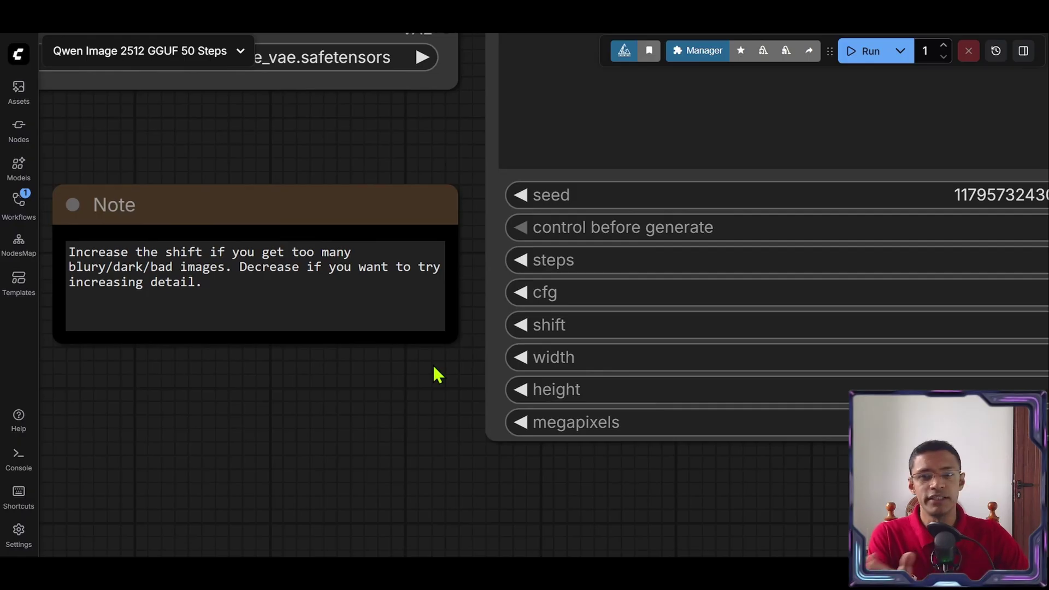
scroll(319, 361, down, 3)
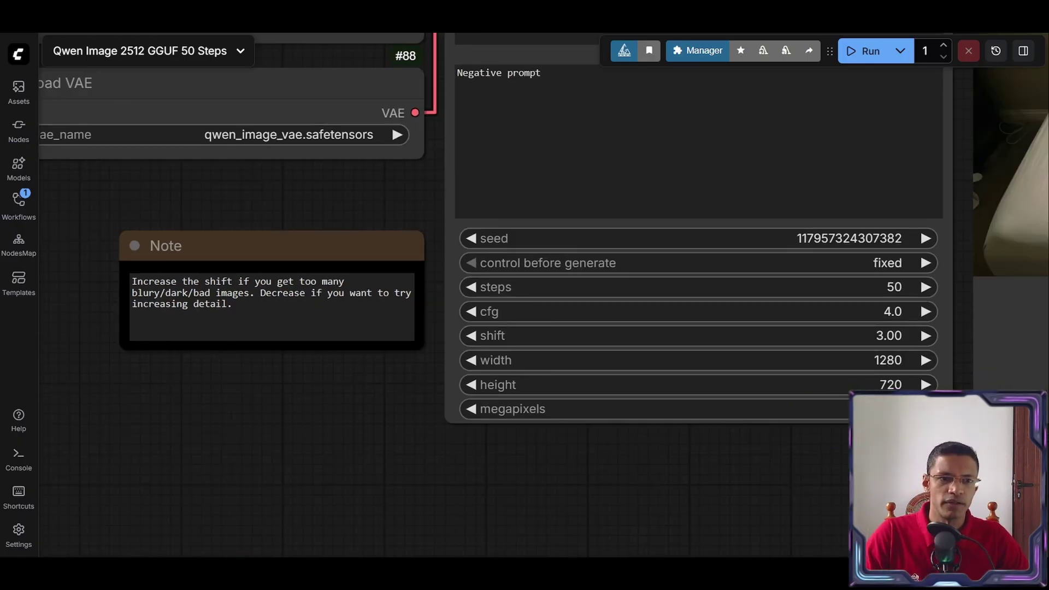
scroll(874, 445, up, 1)
drag(476, 429, 322, 412)
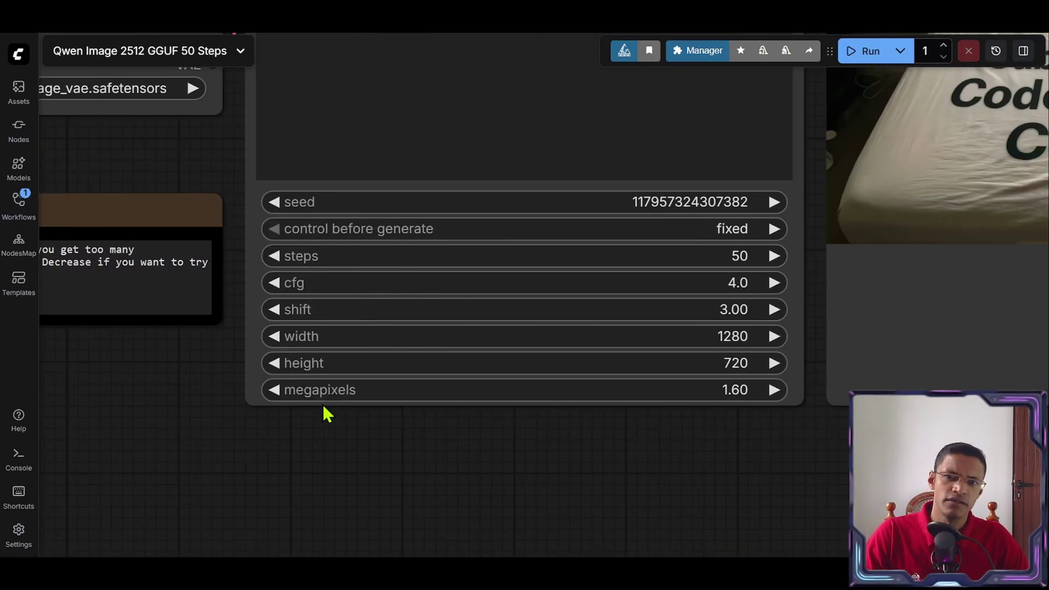
scroll(792, 524, up, 2)
drag(649, 444, 744, 445)
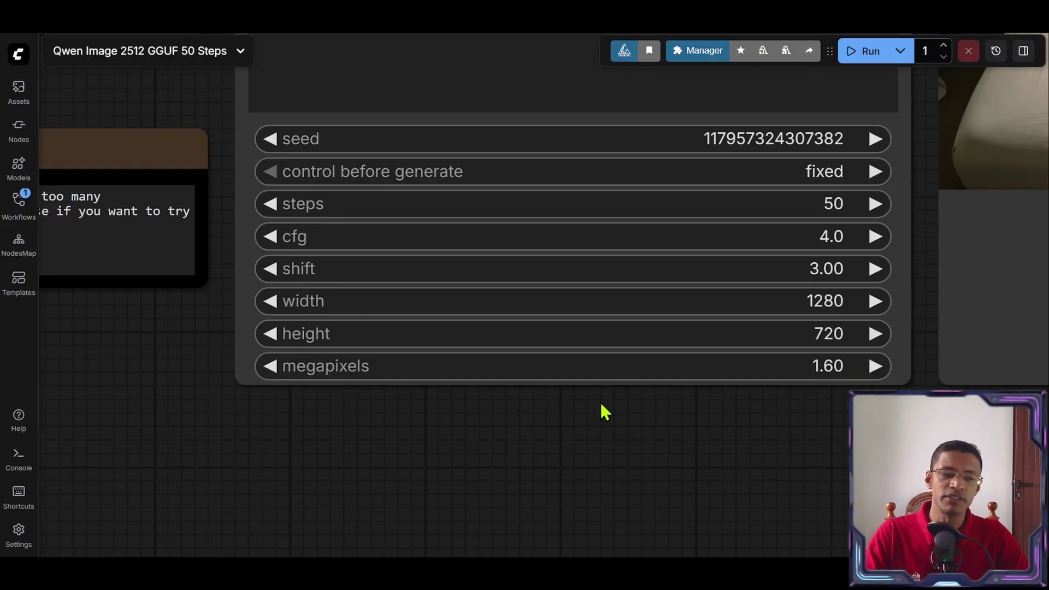
scroll(671, 440, down, 4)
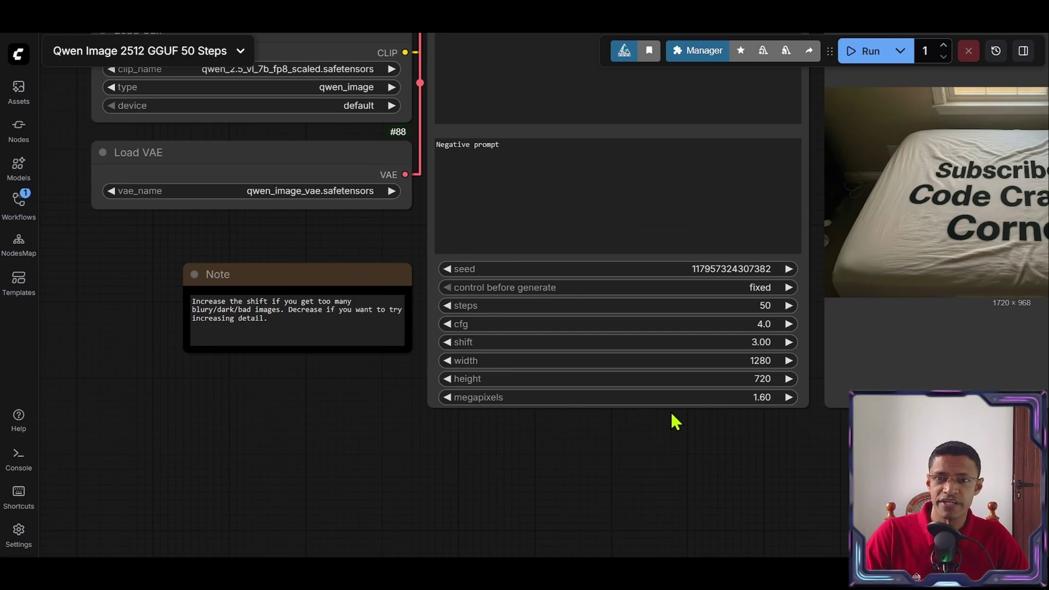
key(period)
scroll(636, 333, up, 3)
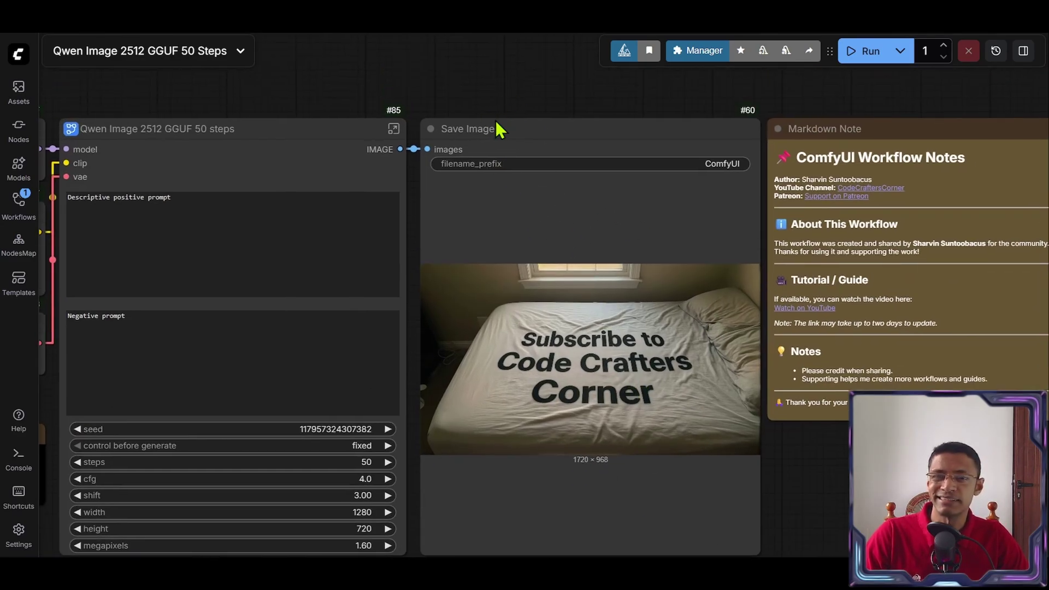
scroll(506, 257, down, 3)
drag(275, 163, 541, 154)
click(541, 155)
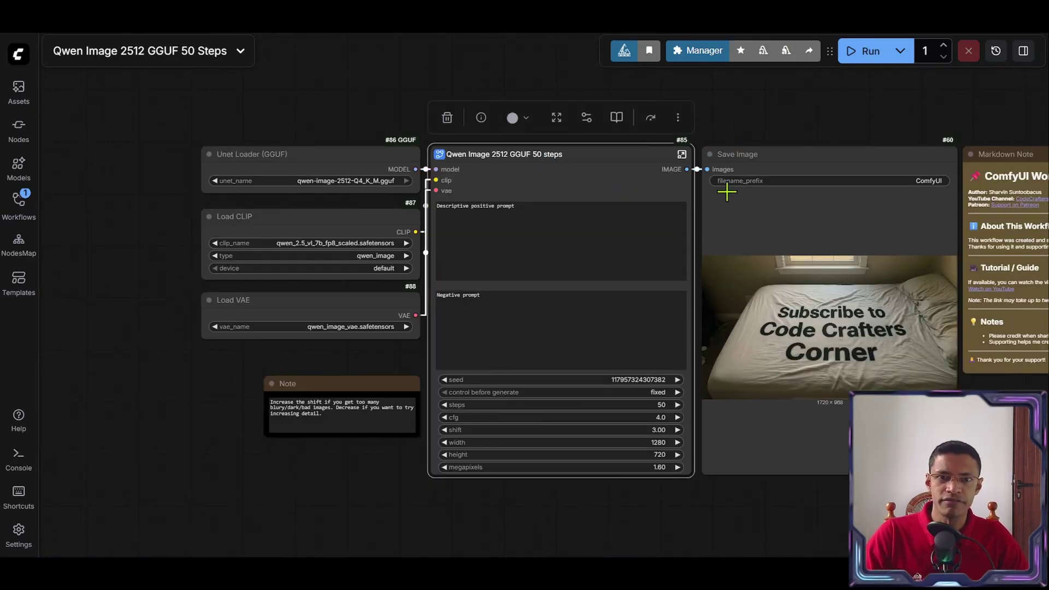
scroll(695, 174, up, 3)
scroll(699, 164, up, 2)
drag(713, 147, 700, 175)
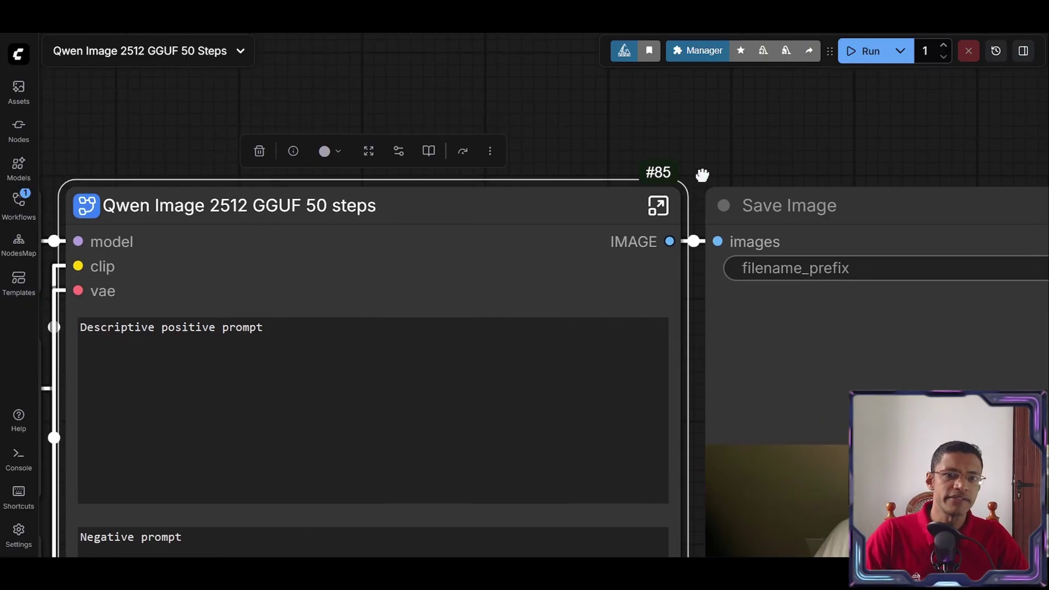
scroll(658, 216, up, 2)
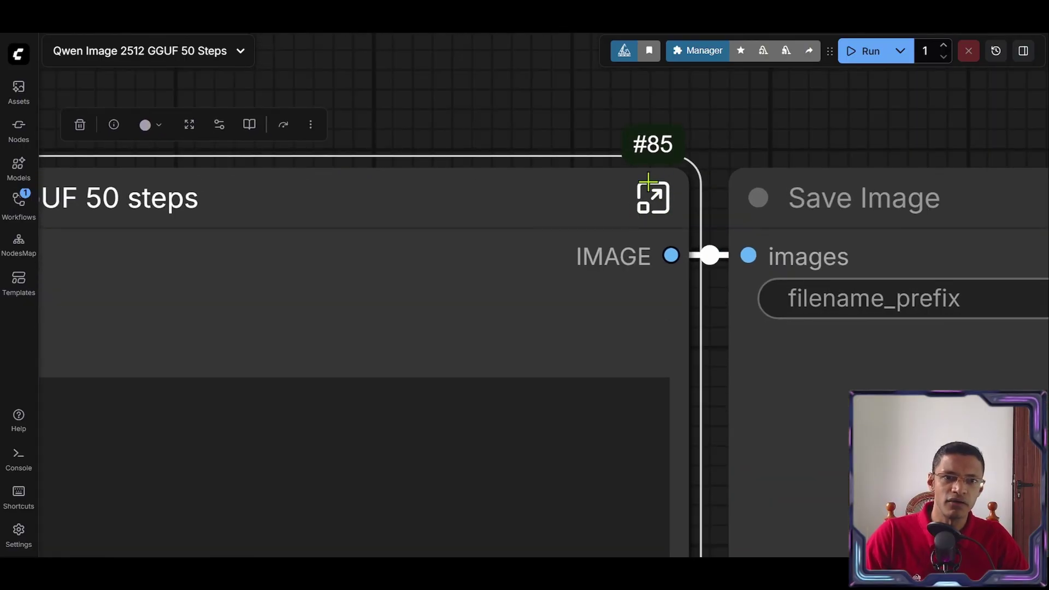
Enter the Qwen Image subgraph, step back to root, re-enter and zoom into the 1280×720 Image Size group.
click(651, 207)
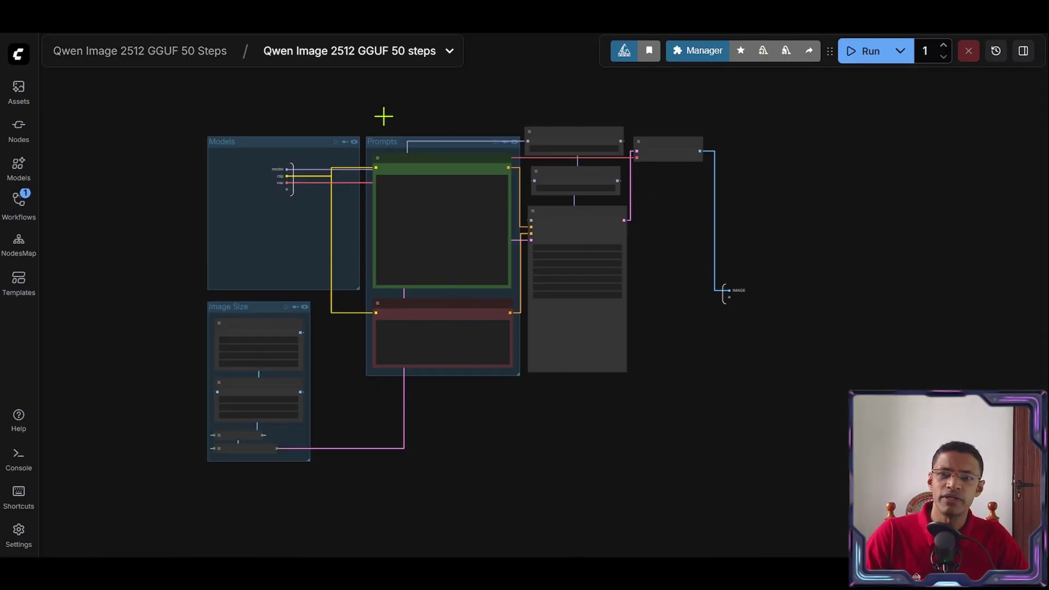
scroll(257, 156, up, 5)
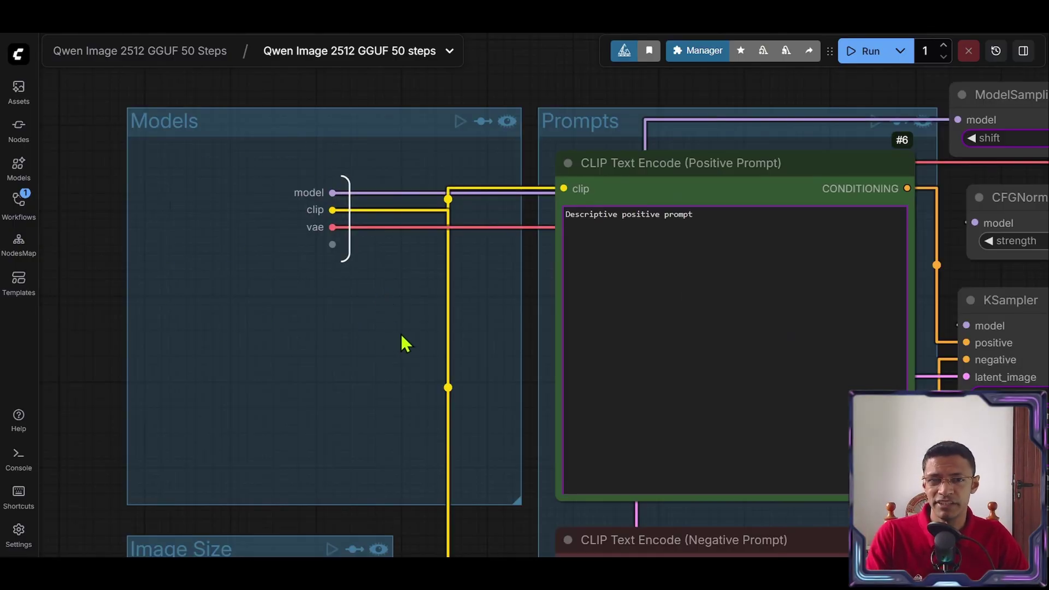
scroll(404, 343, down, 5)
click(185, 51)
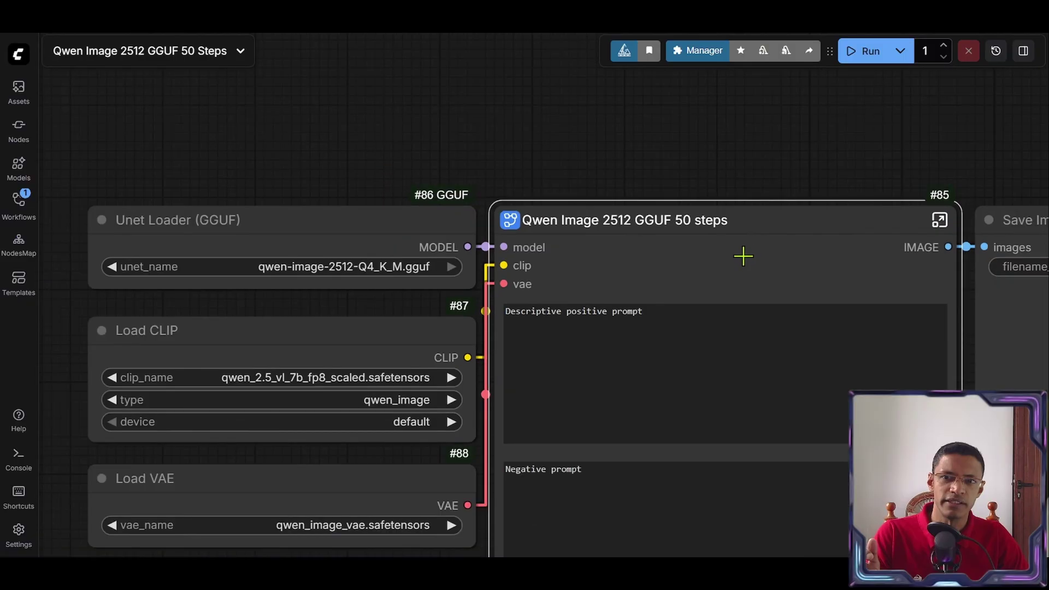
click(938, 220)
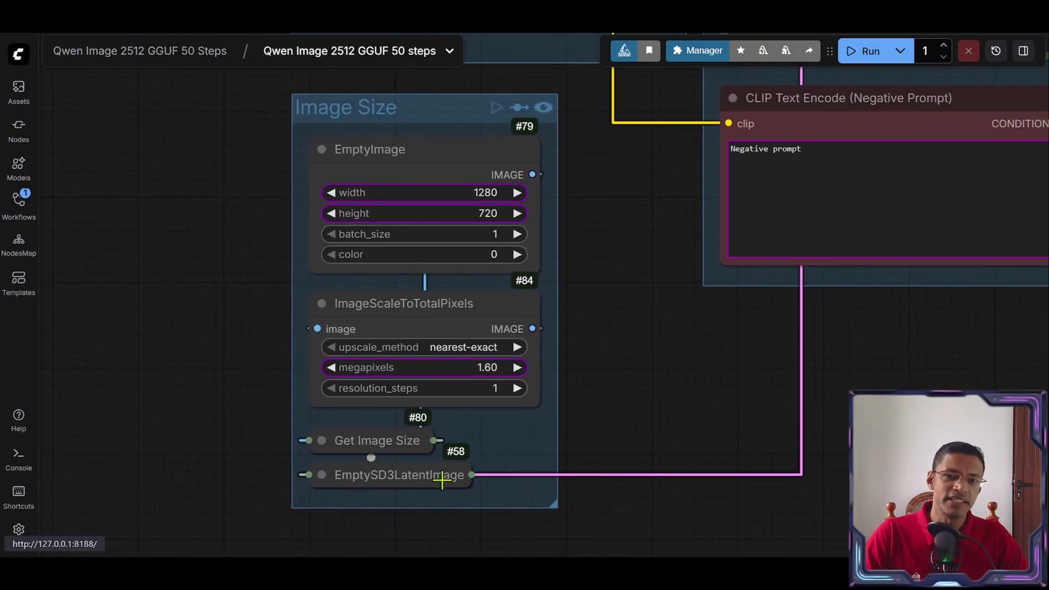
scroll(500, 352, up, 5)
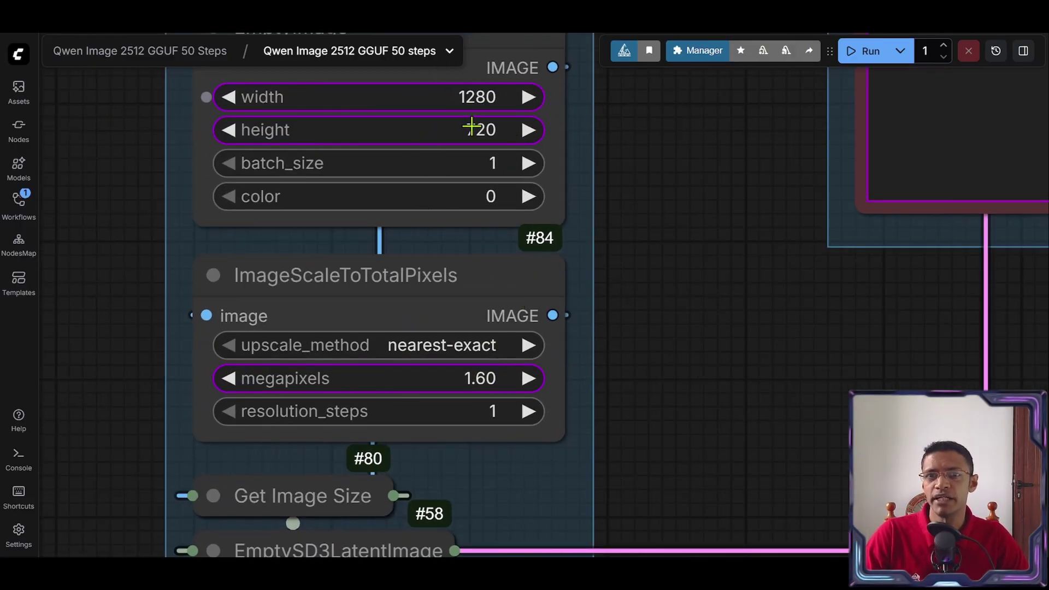
scroll(561, 283, up, 2)
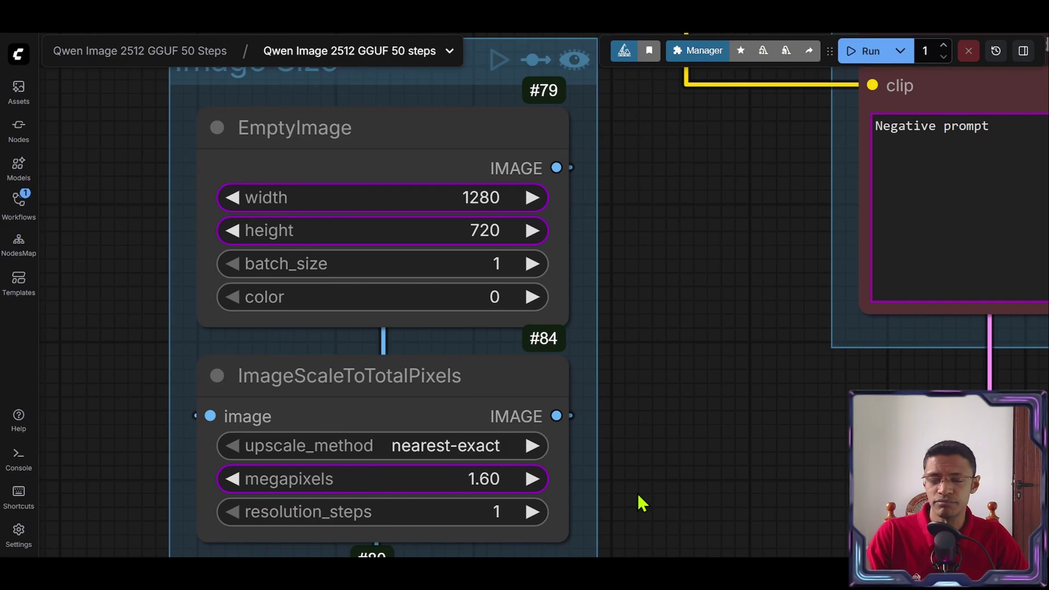
Bypass the ImageScaleToTotalPixels resize node and go back to the top-level workflow.
scroll(497, 386, down, 2)
scroll(597, 449, down, 5)
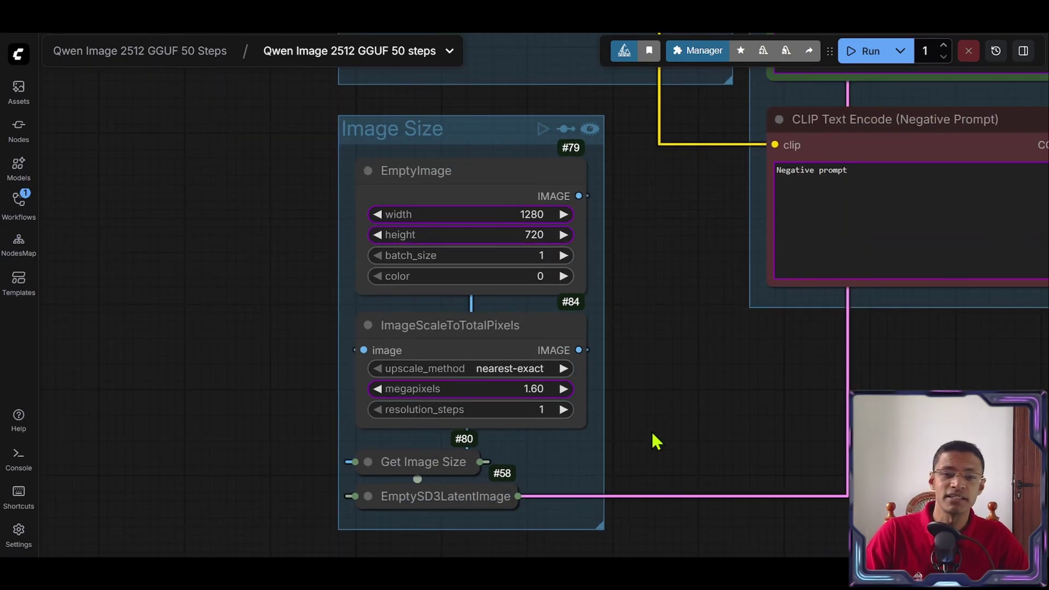
click(516, 338)
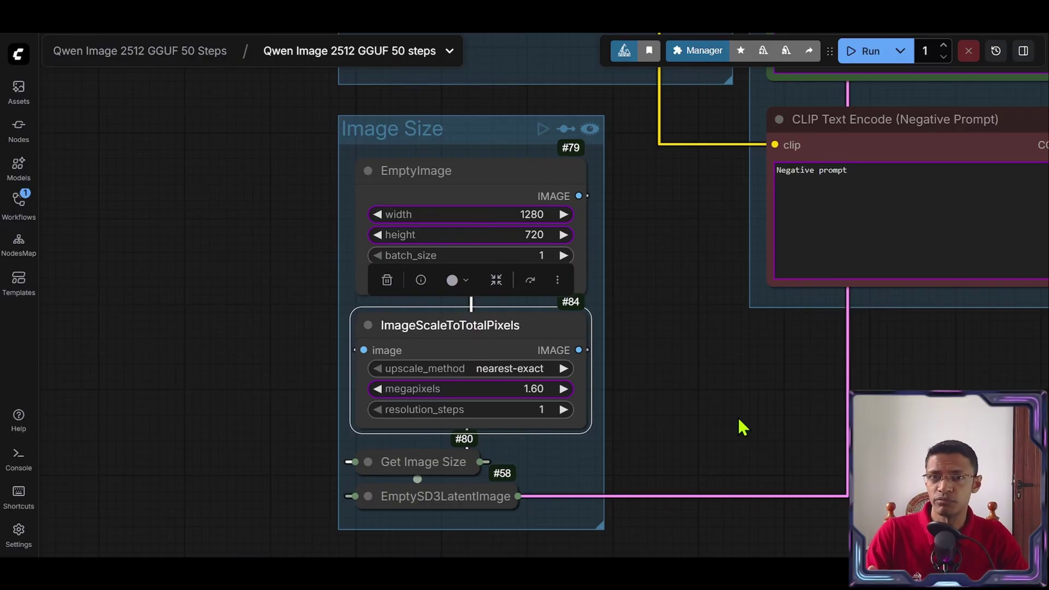
click(512, 340)
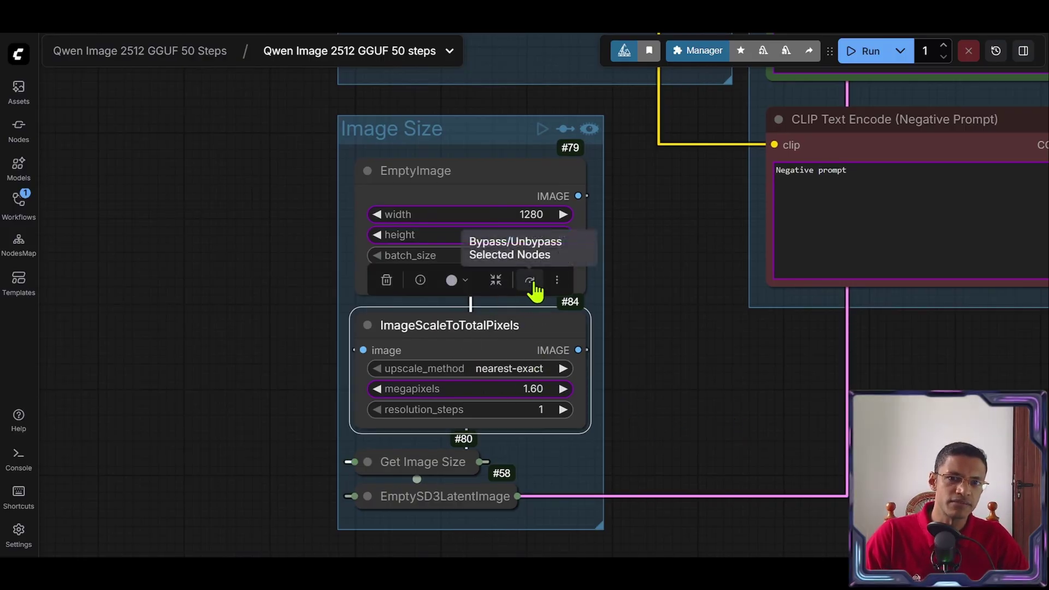
click(529, 280)
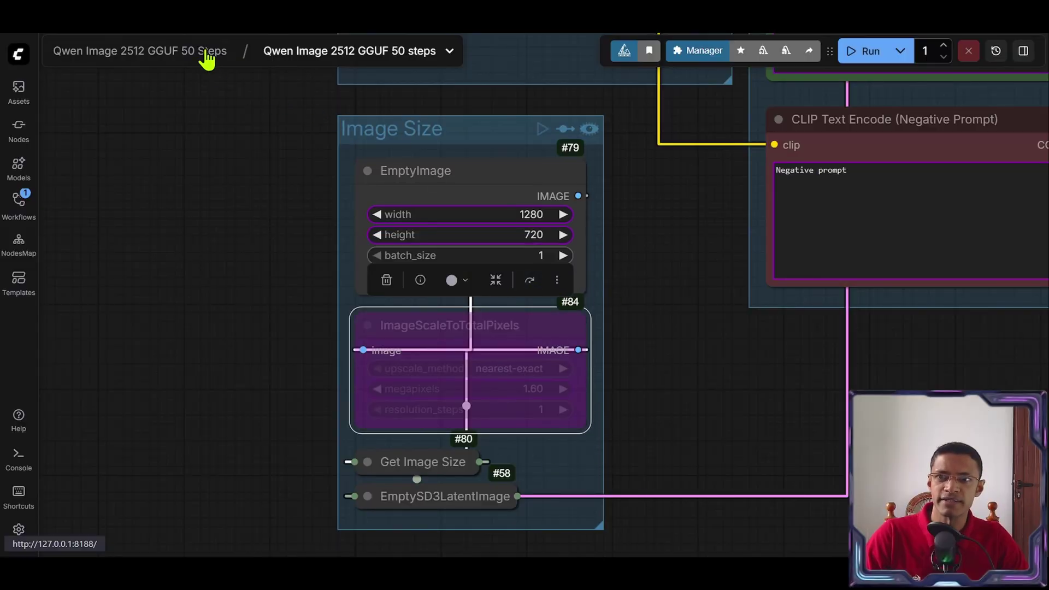
click(203, 51)
Toggle the bypass off with Ctrl+B so ImageScaleToTotalPixels is active again.
scroll(608, 276, down, 5)
scroll(609, 270, up, 4)
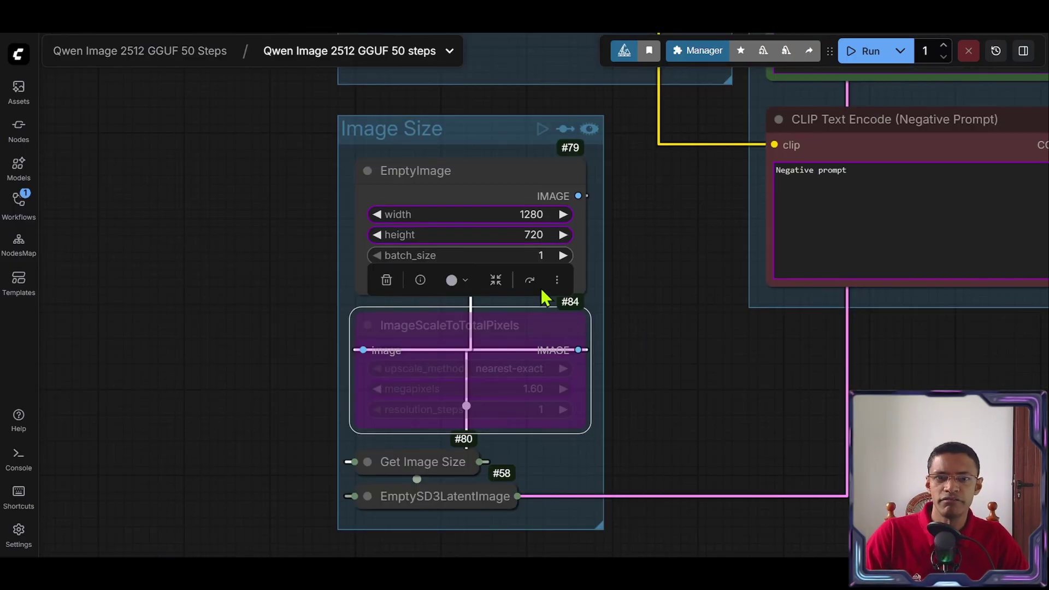
key(ctrl+b)
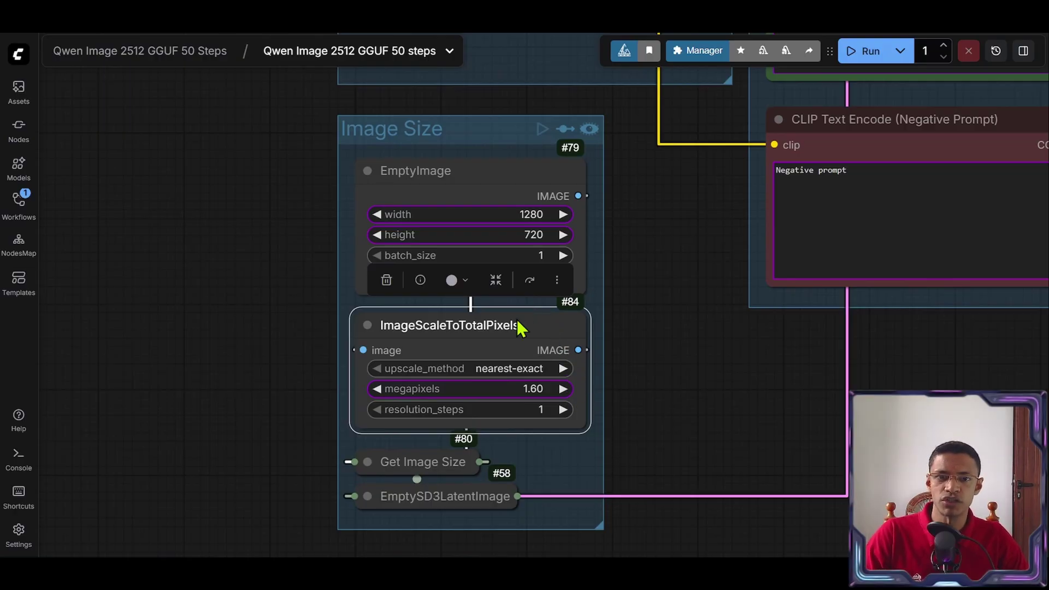
Return to the root graph and zoom in on the 1720 × 968 generated image.
click(139, 51)
scroll(609, 226, up, 5)
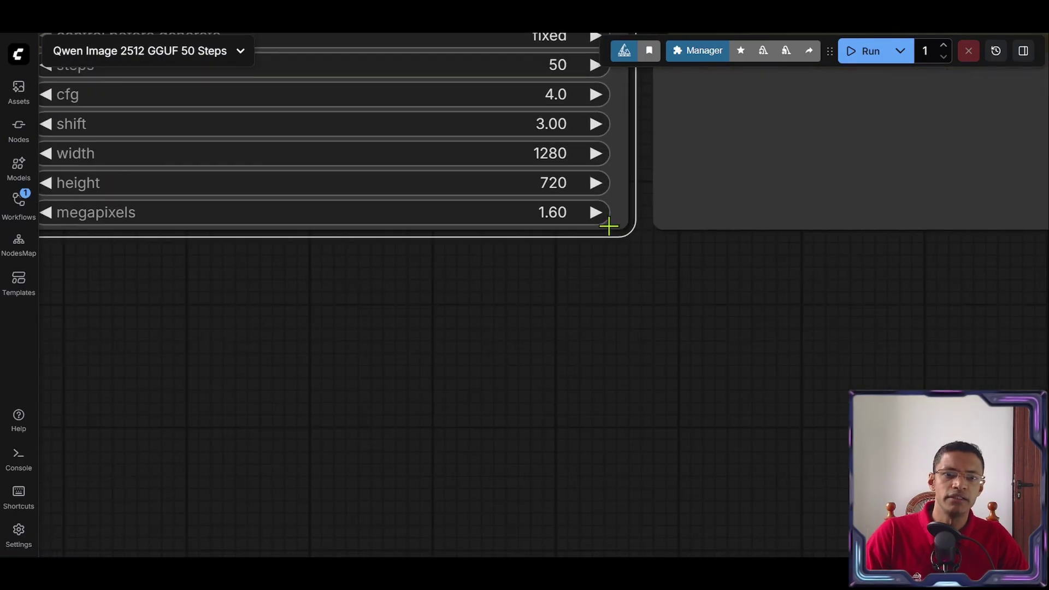
scroll(666, 279, up, 3)
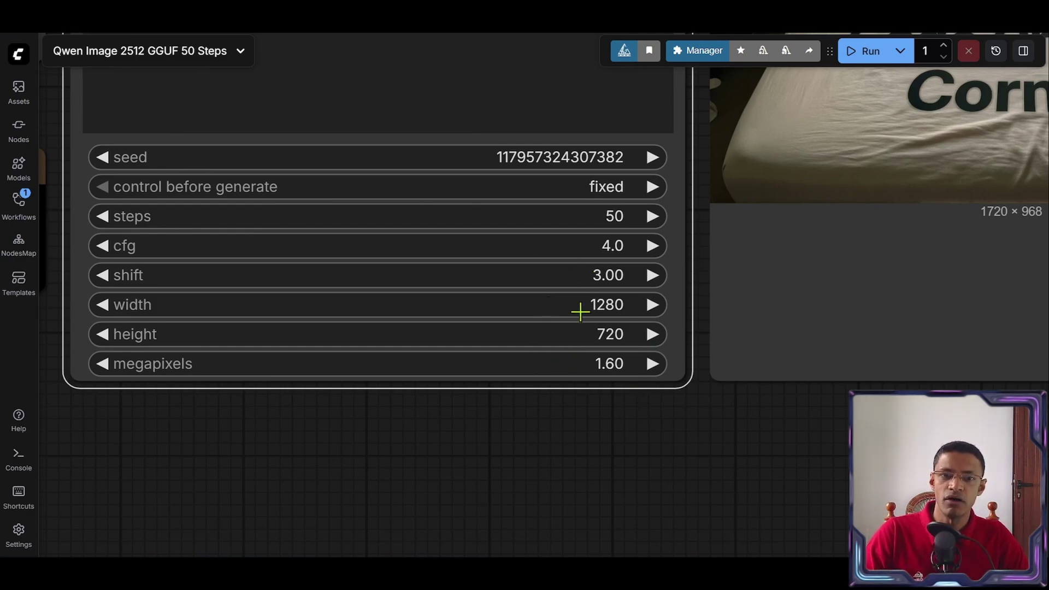
scroll(628, 336, down, 3)
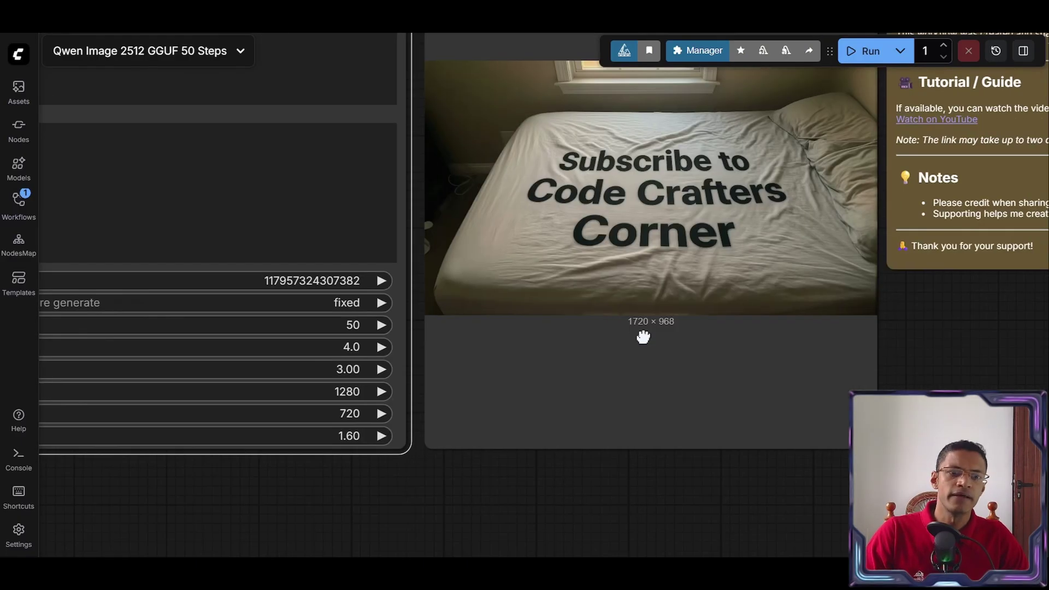
scroll(621, 375, up, 2)
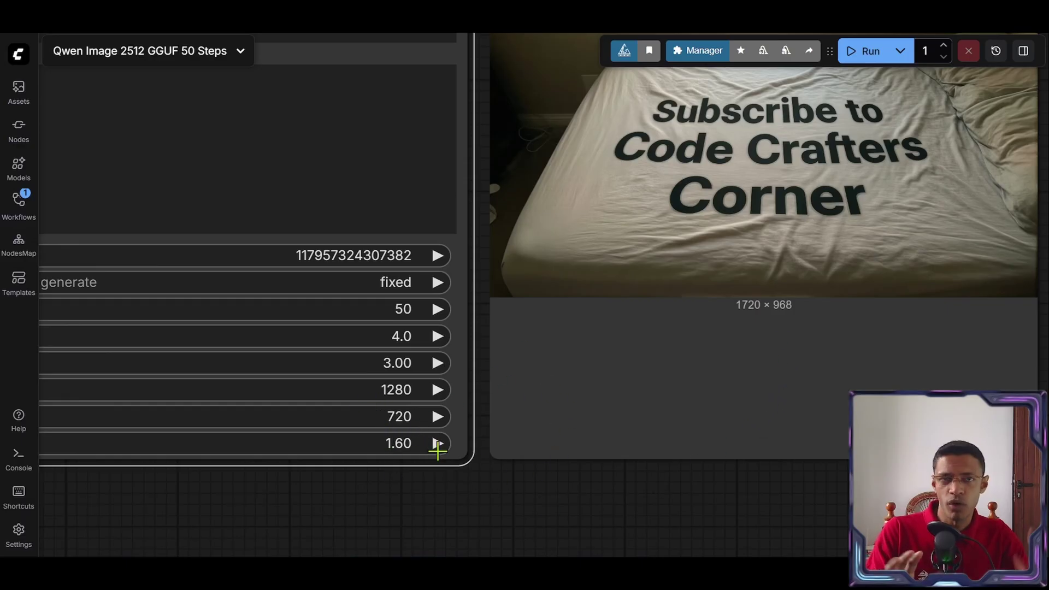
scroll(750, 328, up, 1)
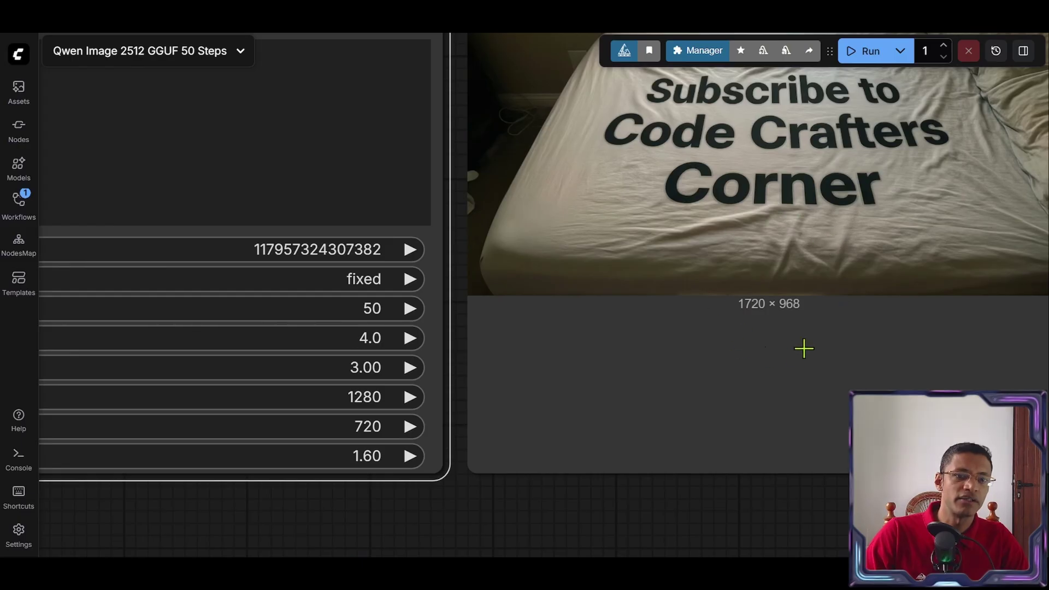
scroll(803, 346, up, 4)
scroll(817, 363, up, 2)
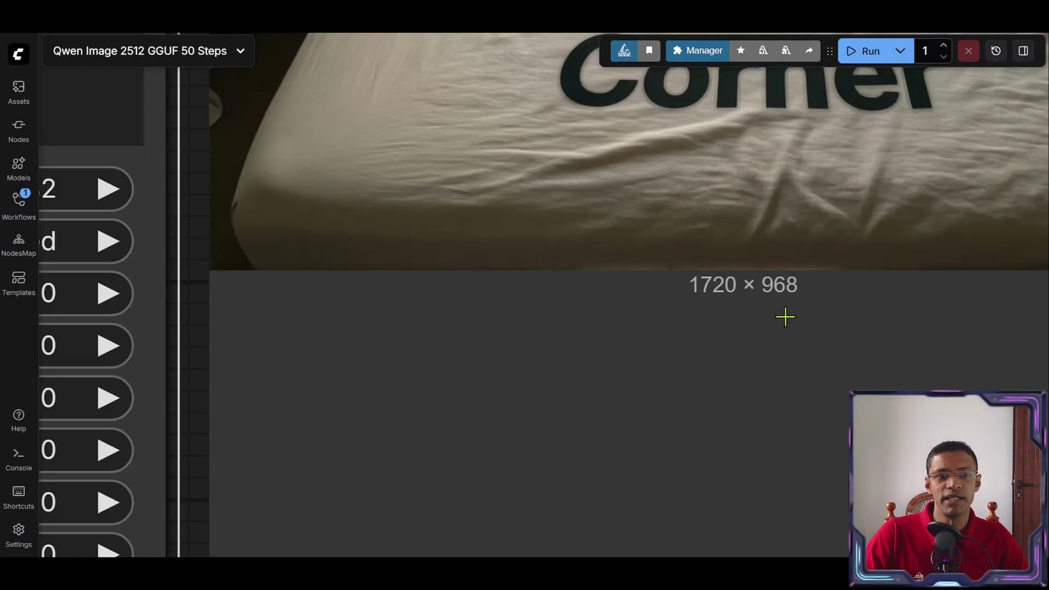
scroll(810, 308, down, 5)
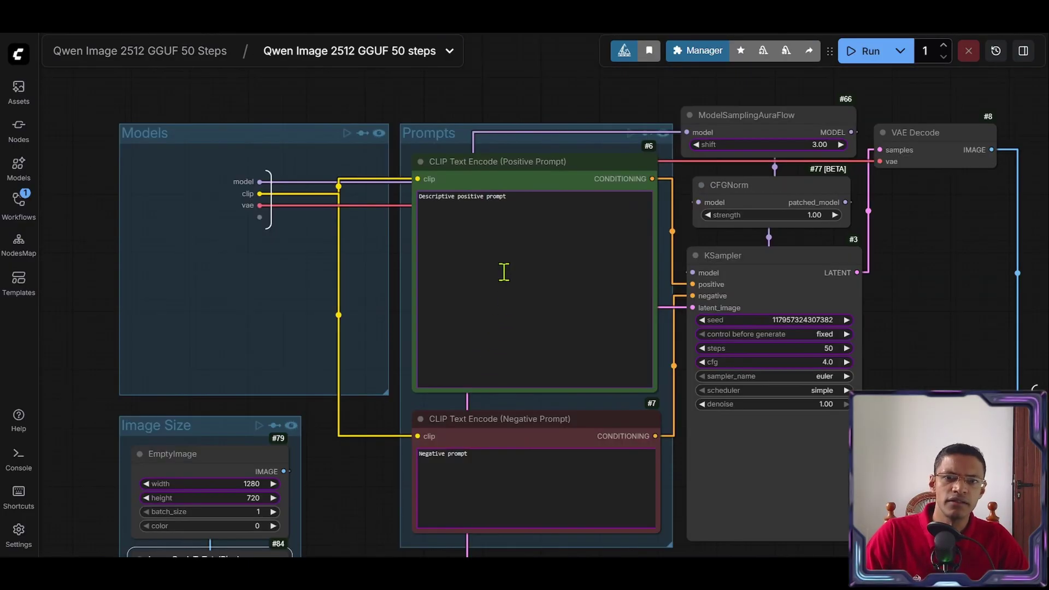
Locate the Negative Prompt text node inside the subgraph, then return to the main workflow.
scroll(519, 398, down, 2)
scroll(399, 433, up, 3)
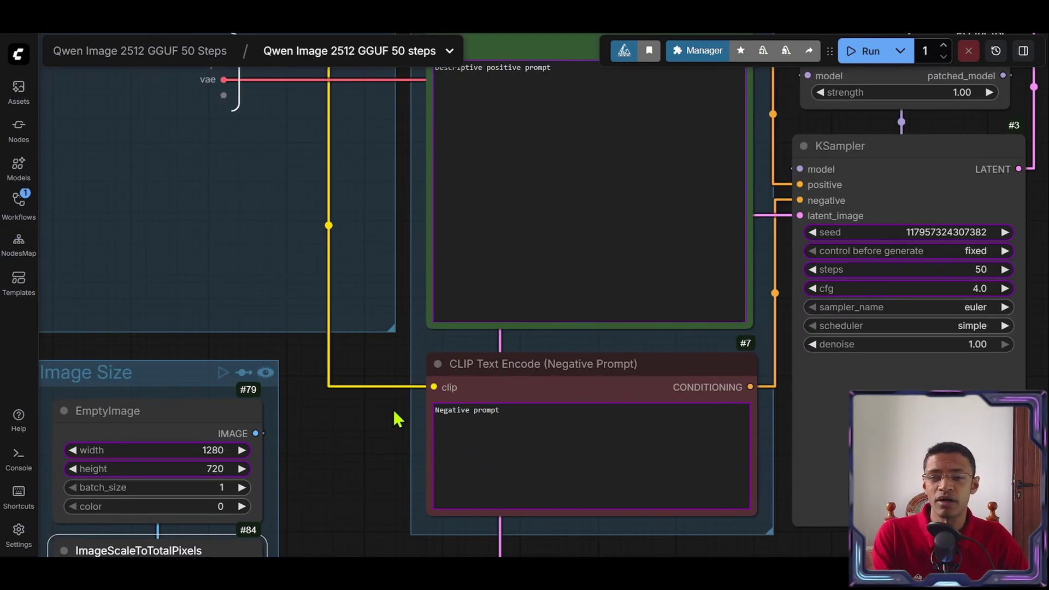
scroll(394, 432, up, 3)
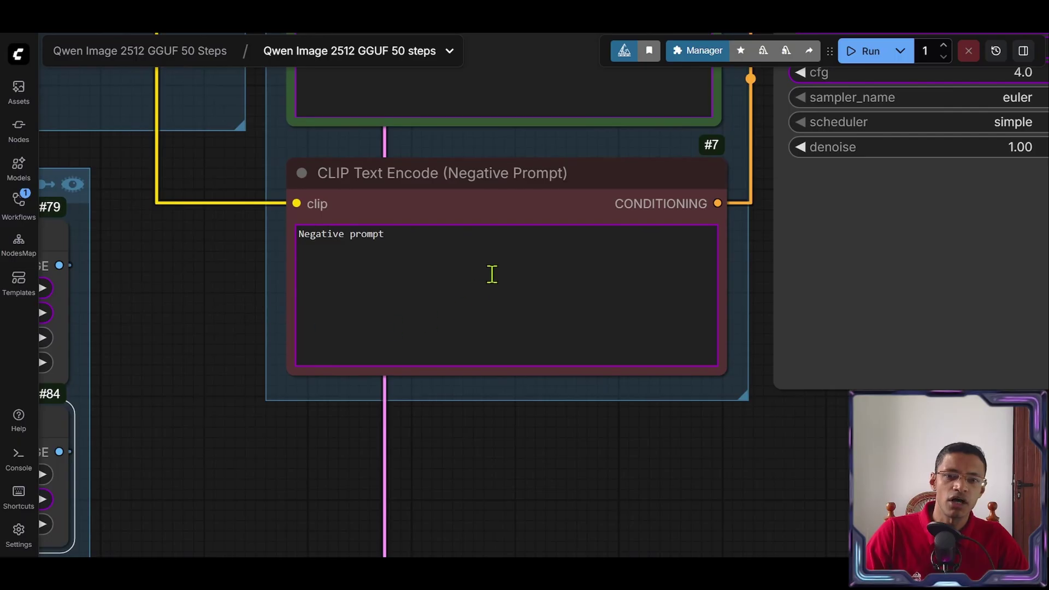
click(509, 272)
scroll(428, 351, down, 3)
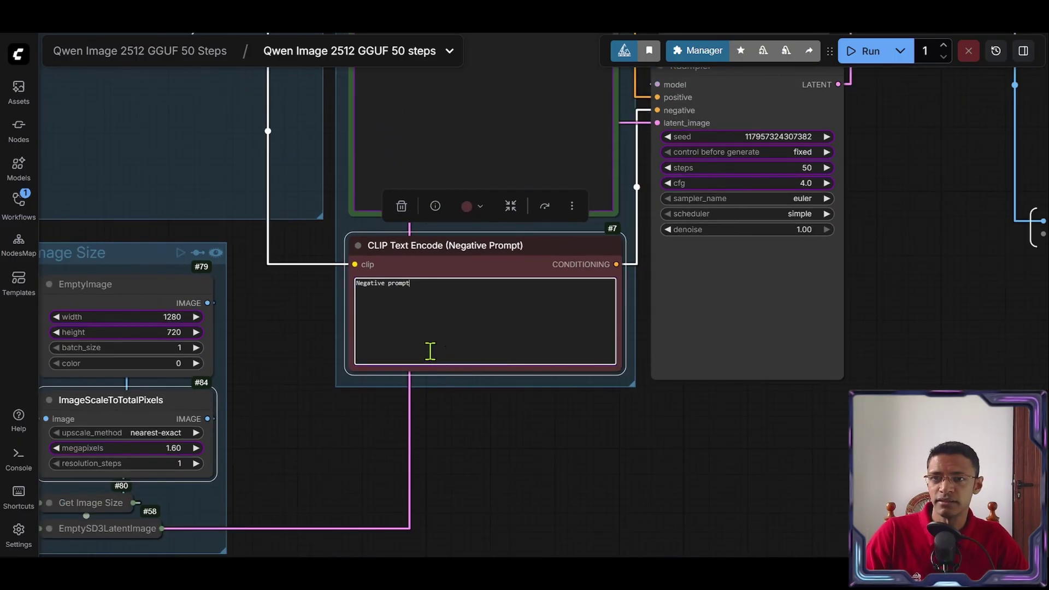
click(178, 58)
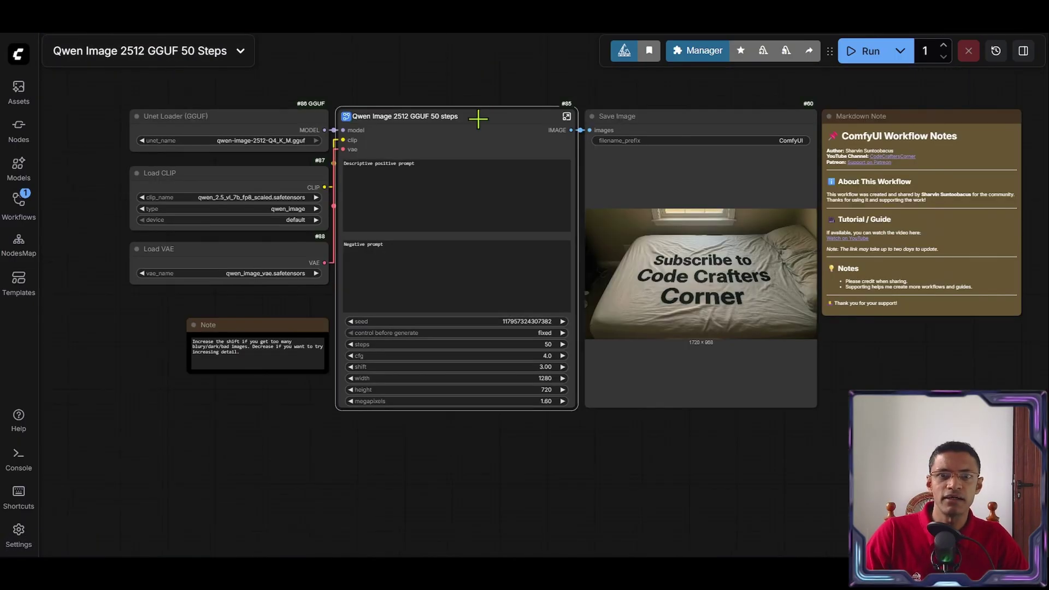
Hide the negative prompt text from the Qwen node's exposed widgets and re-enter its subgraph.
click(477, 118)
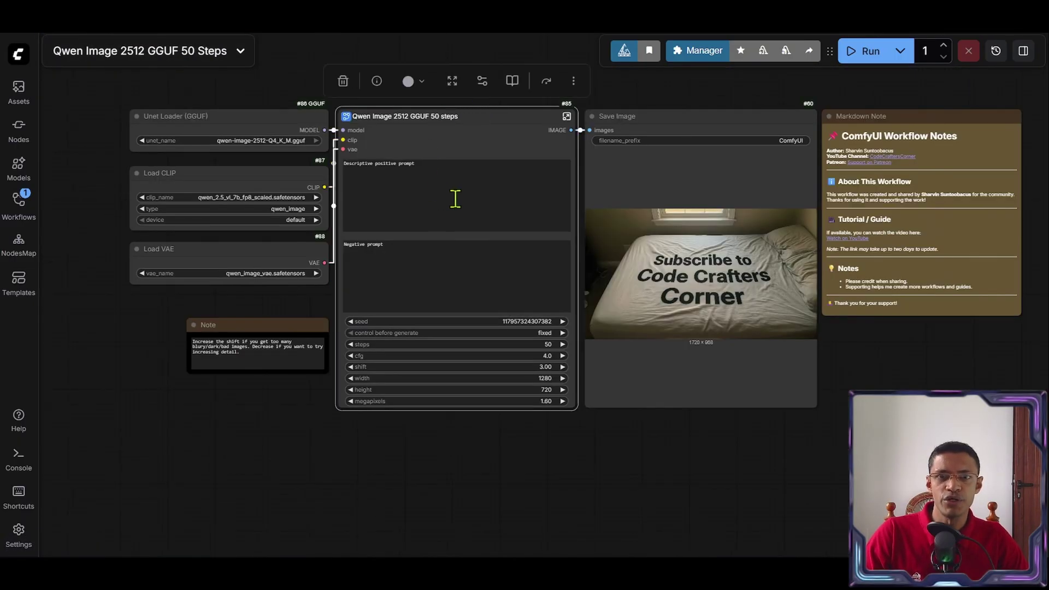
click(482, 82)
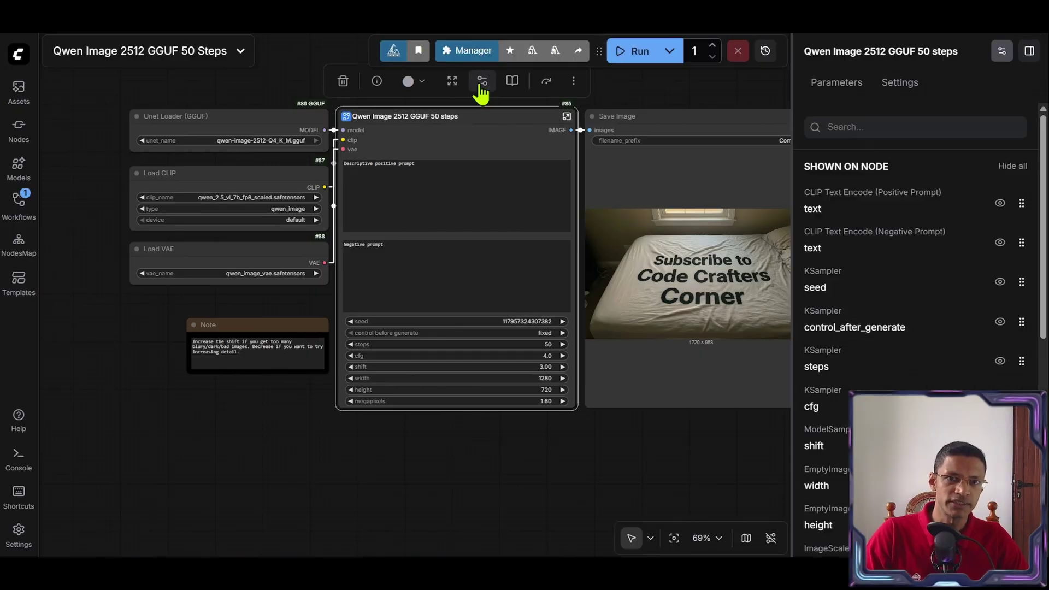
click(1000, 243)
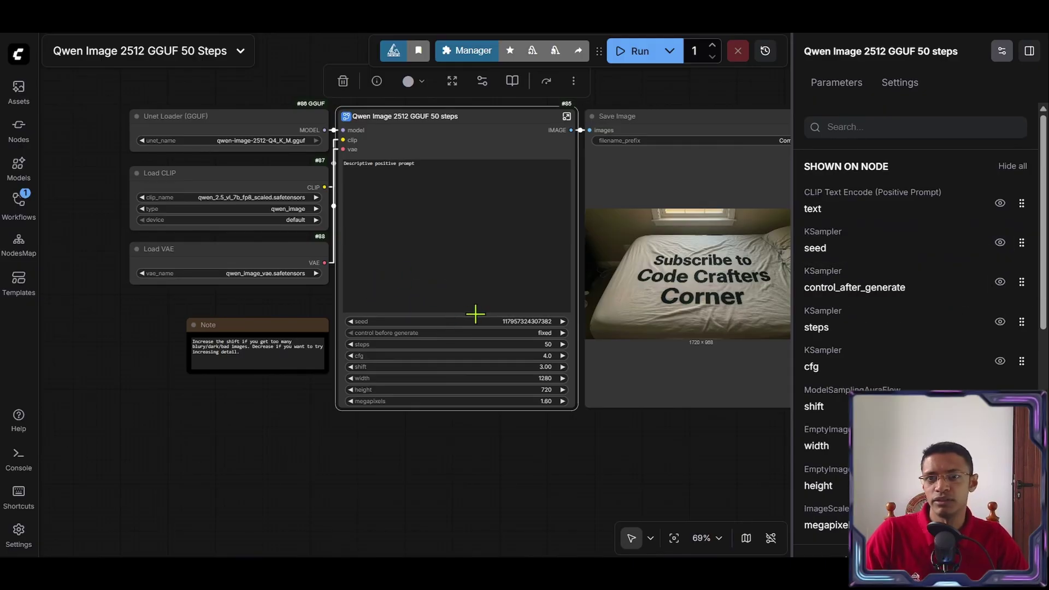
click(566, 113)
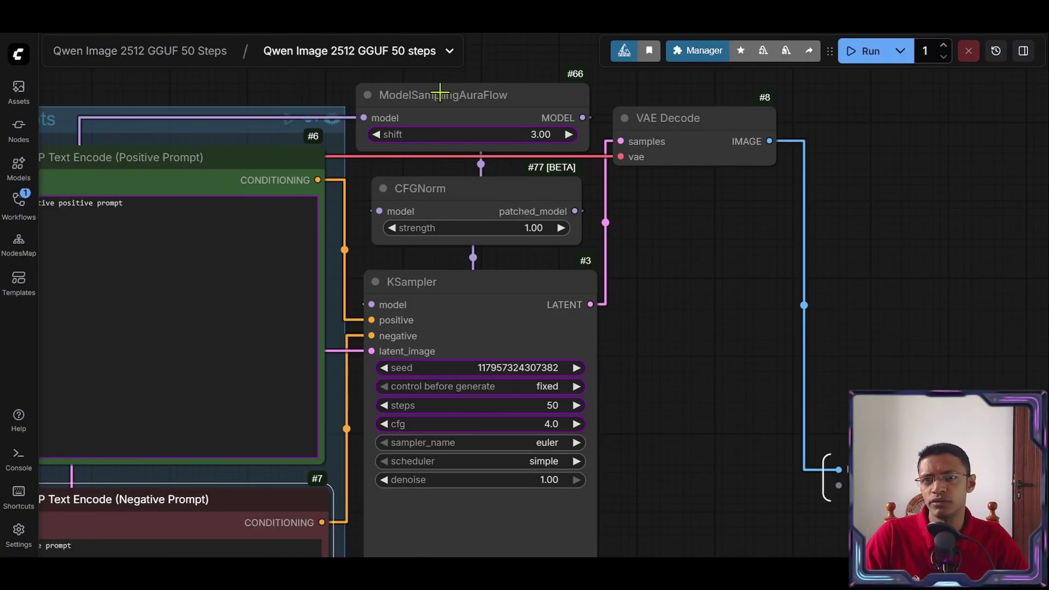
scroll(636, 311, down, 5)
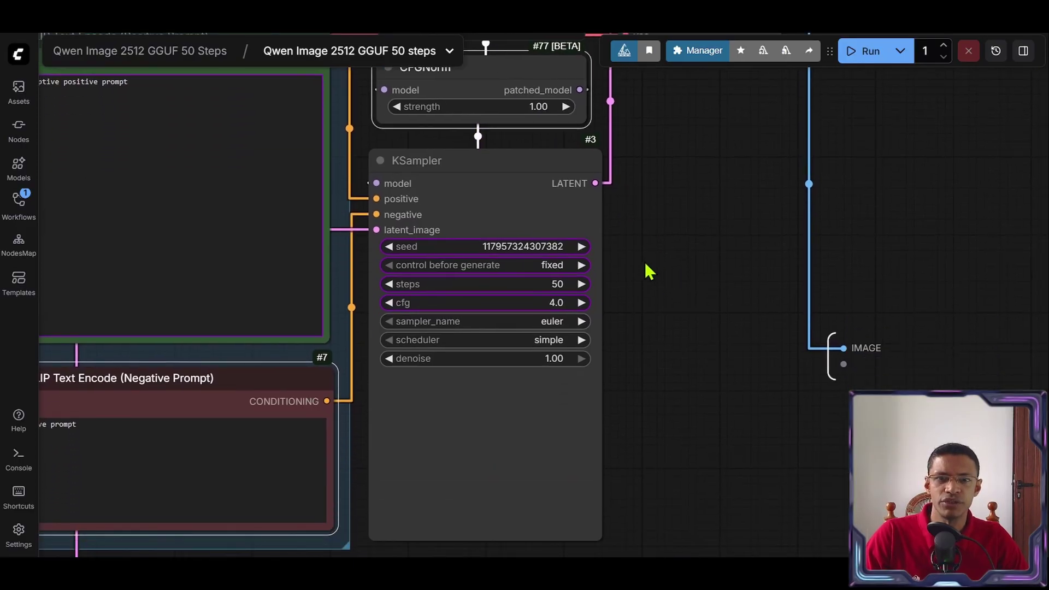